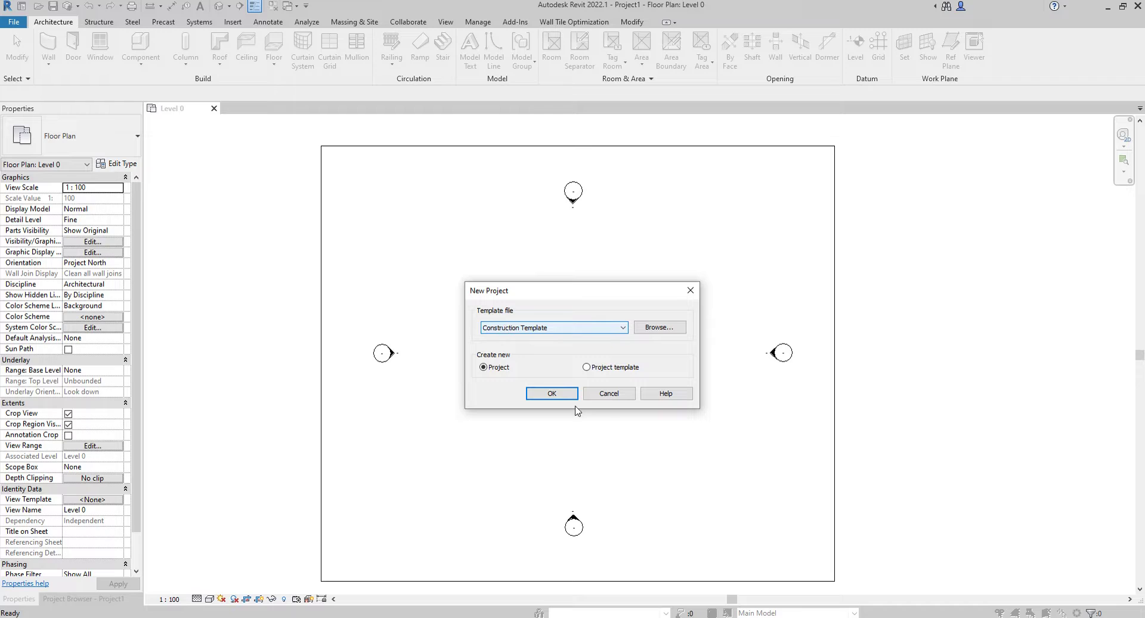
# - Dismiss the new project dialog and, on Level 0, start a stair with a first straight vertical run about 3750 mm long
pyautogui.click(607, 393)
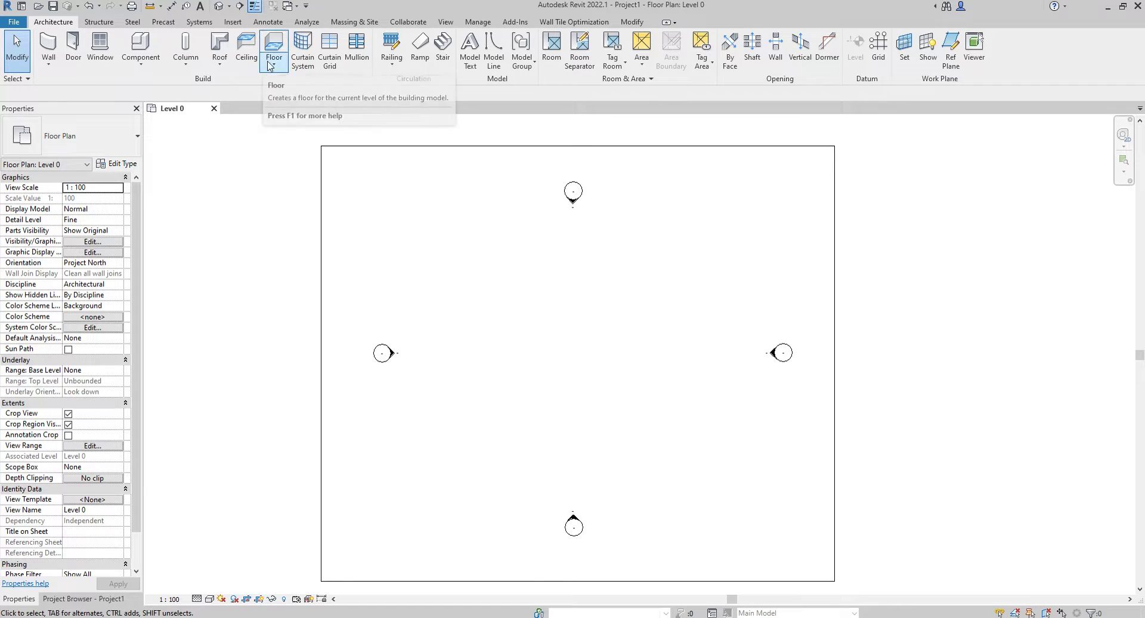
pyautogui.click(441, 69)
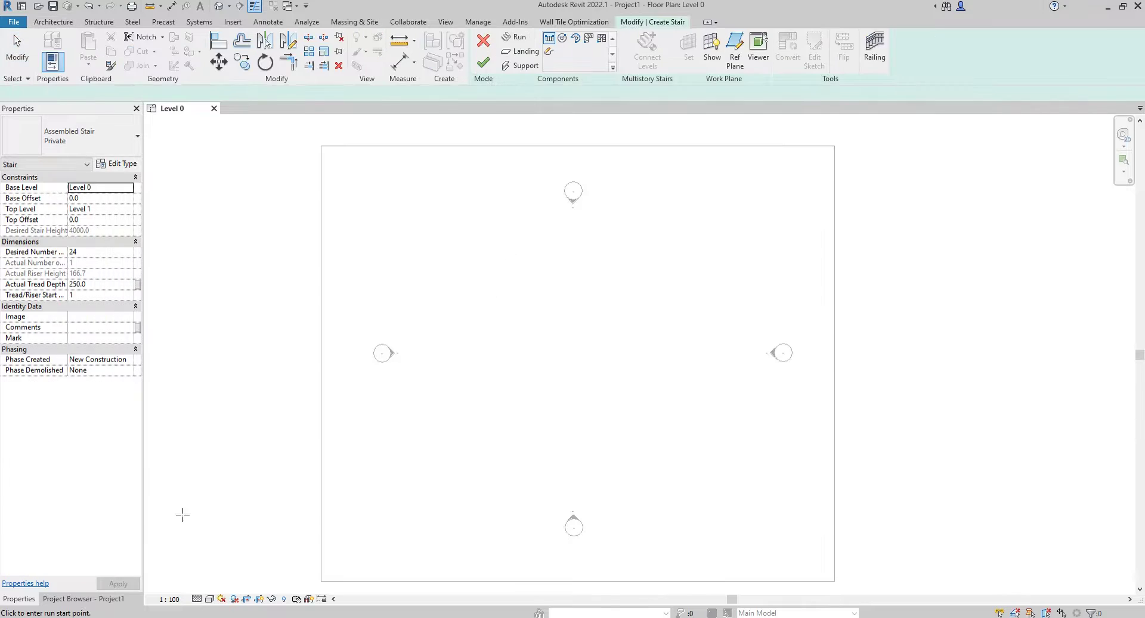
pyautogui.click(65, 601)
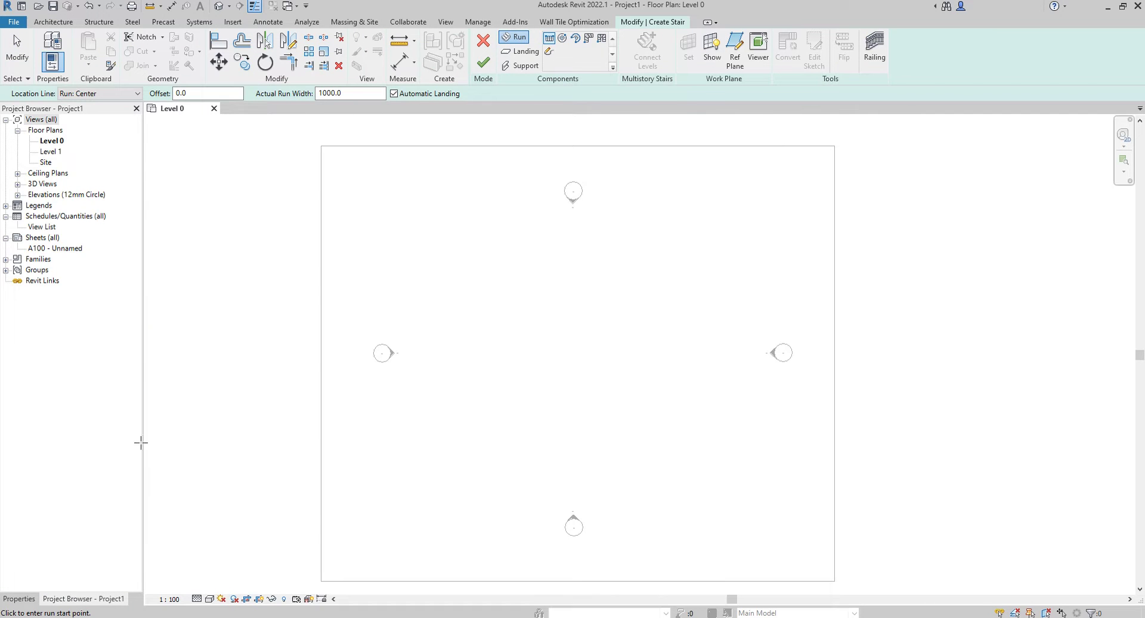
pyautogui.click(539, 401)
pyautogui.scroll(1, 537, 346)
pyautogui.scroll(3, 538, 343)
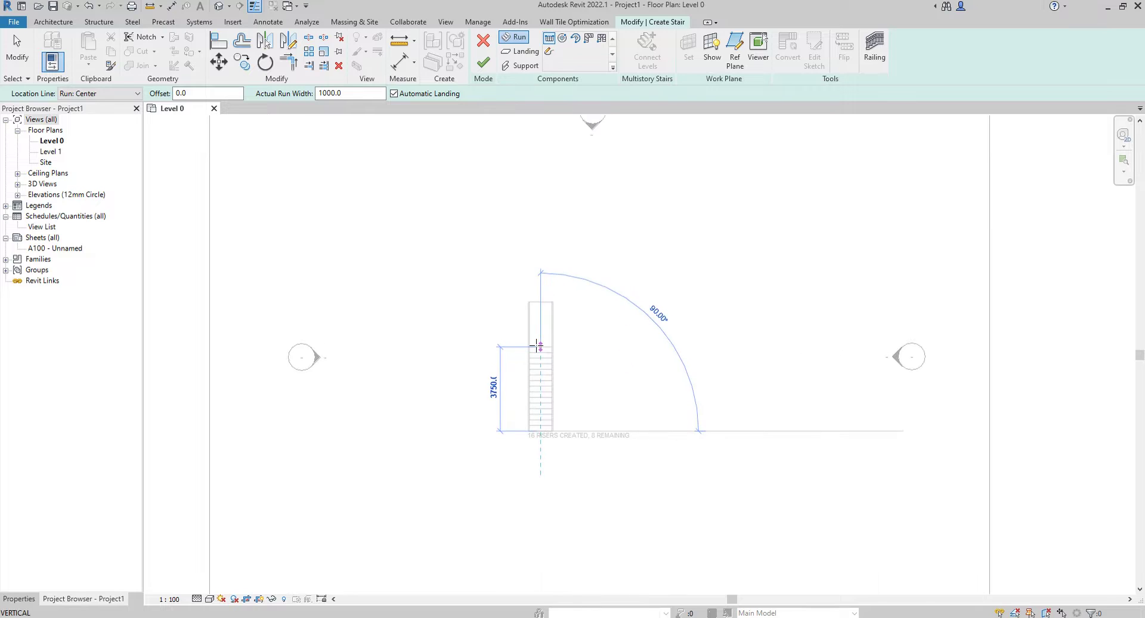
pyautogui.scroll(2, 539, 334)
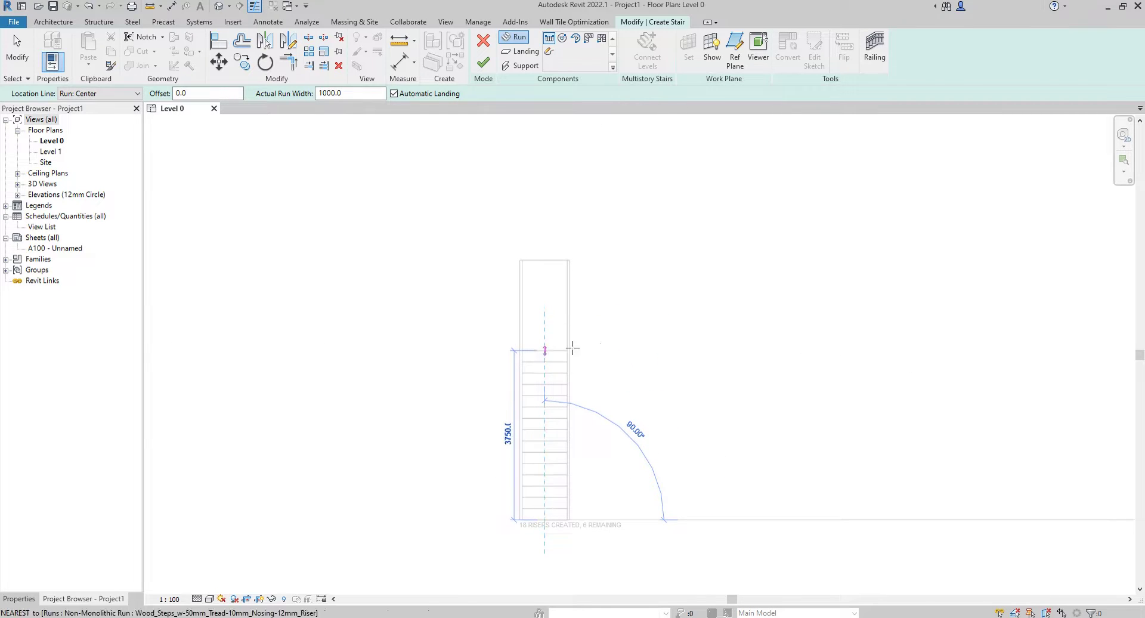
pyautogui.click(567, 351)
# - Place a parallel return run beside the first run, finish the U-shaped stair and show it in the 3D view
pyautogui.click(621, 351)
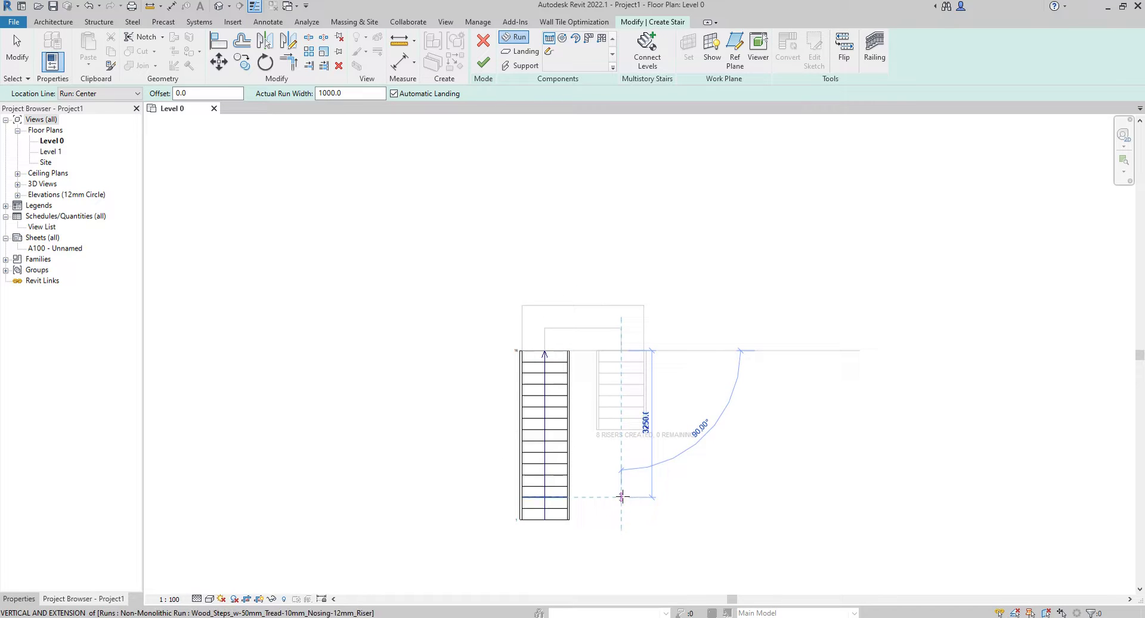
pyautogui.click(621, 496)
pyautogui.press('Escape')
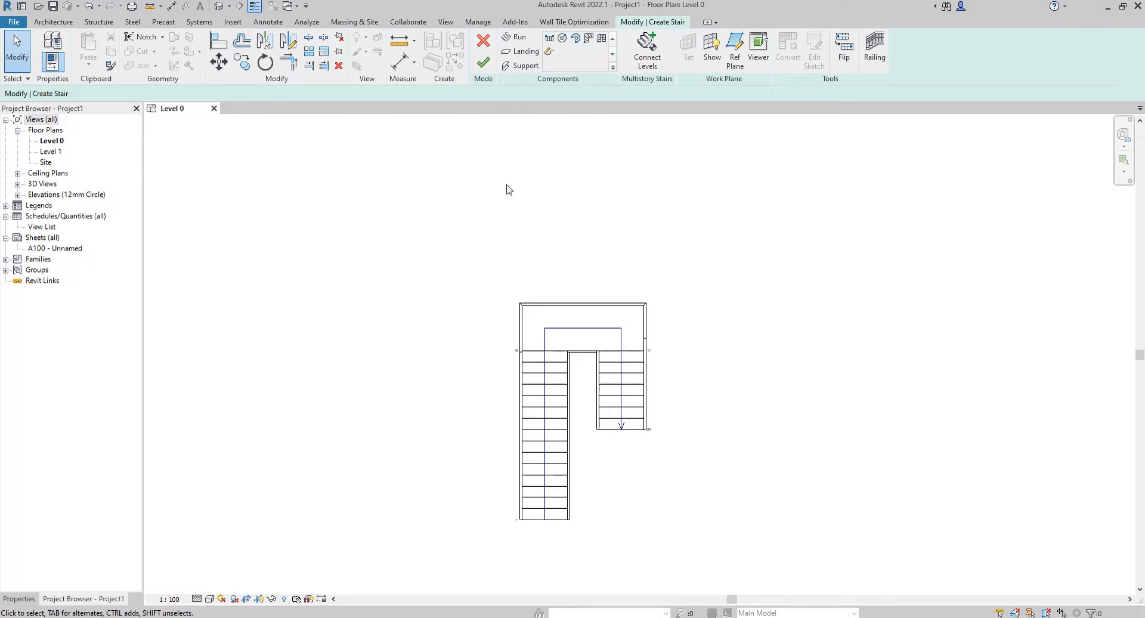
pyautogui.click(484, 64)
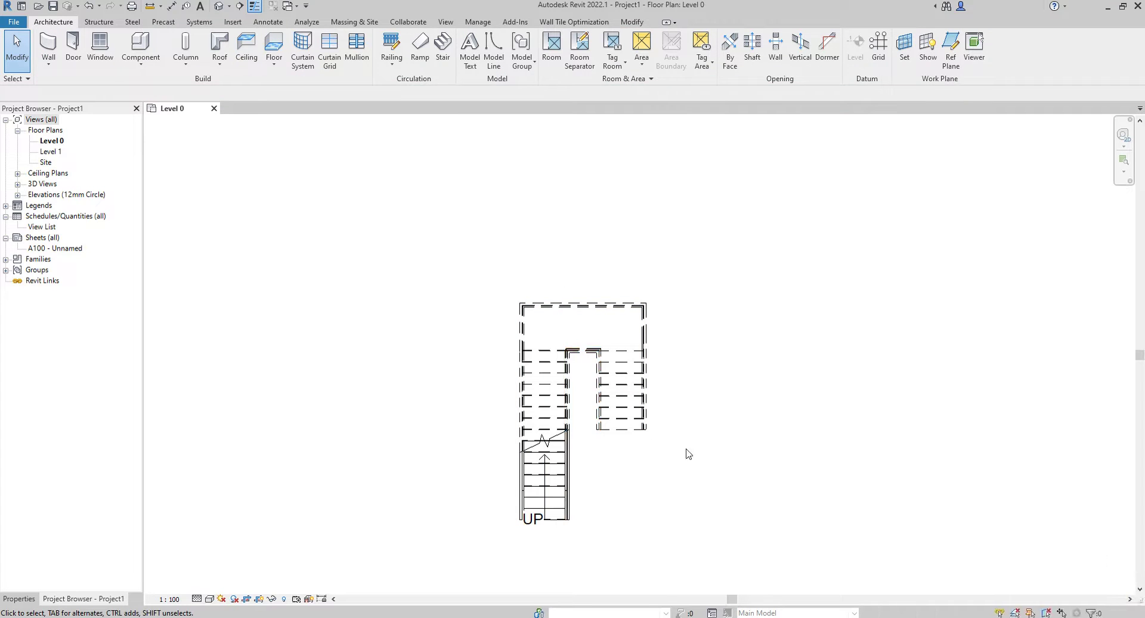
pyautogui.scroll(2, 597, 458)
pyautogui.scroll(3, 598, 422)
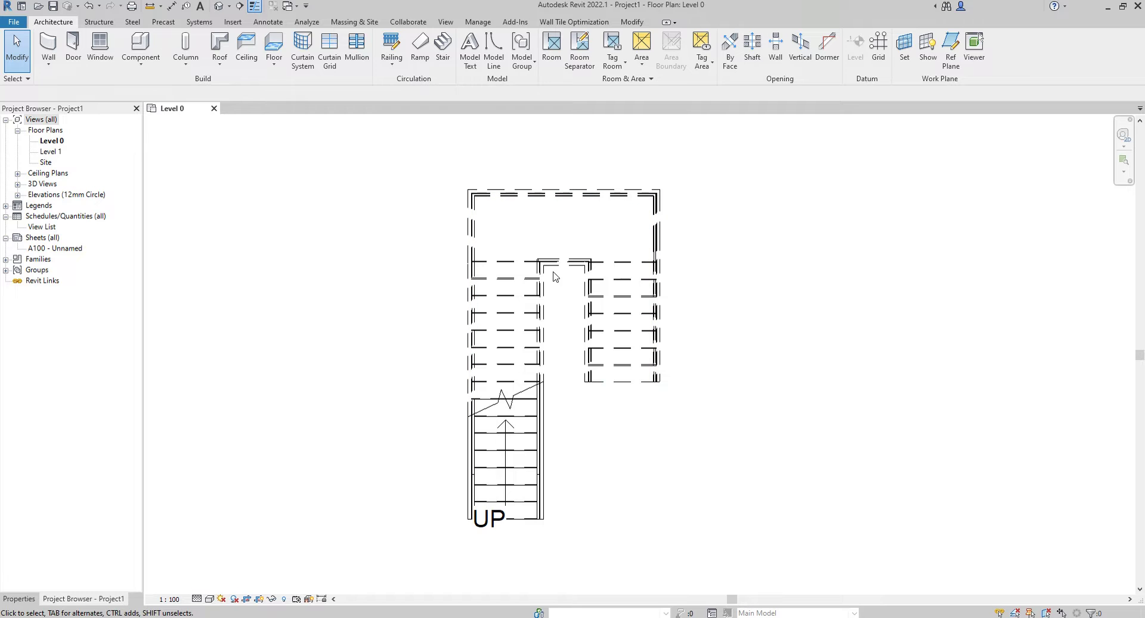
pyautogui.click(220, 7)
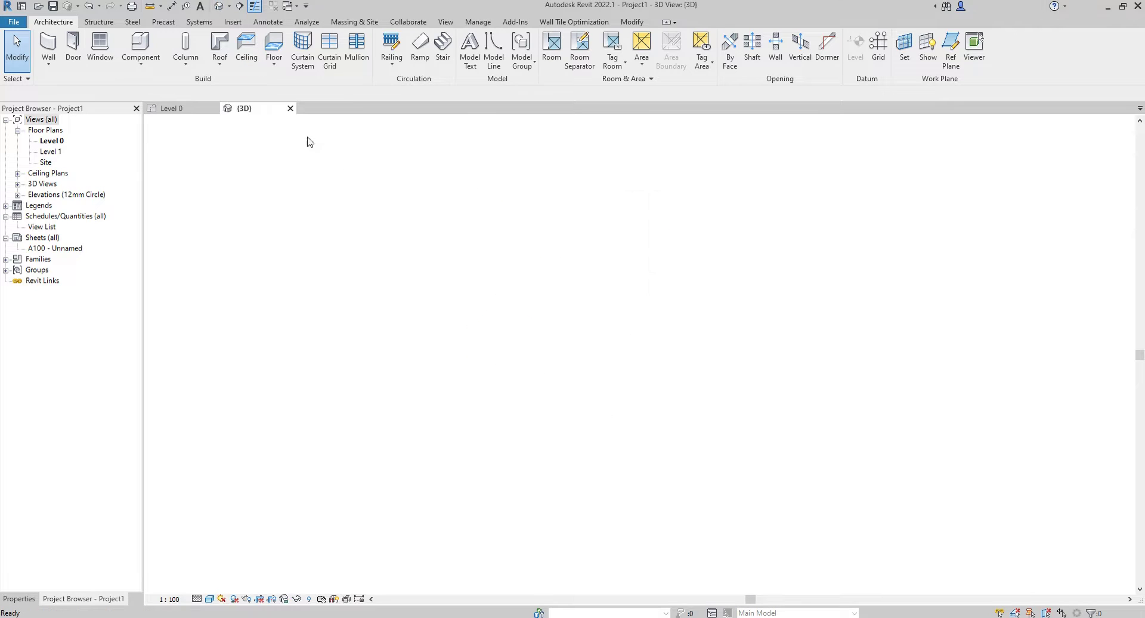
pyautogui.keyDown('shift'); pyautogui.moveTo(704, 403); pyautogui.dragTo(662, 388, button='middle'); pyautogui.keyUp('shift')
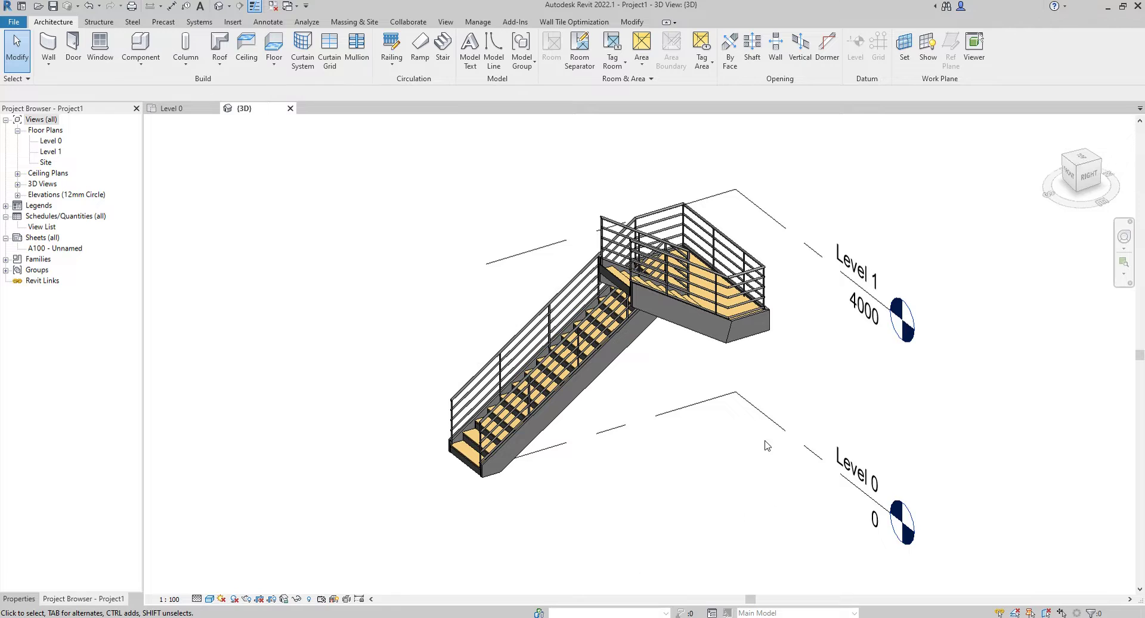
# - Create an architectural floor on Level 0 from a rectangular boundary of about 8400 by 6500 mm around the stair
pyautogui.click(173, 109)
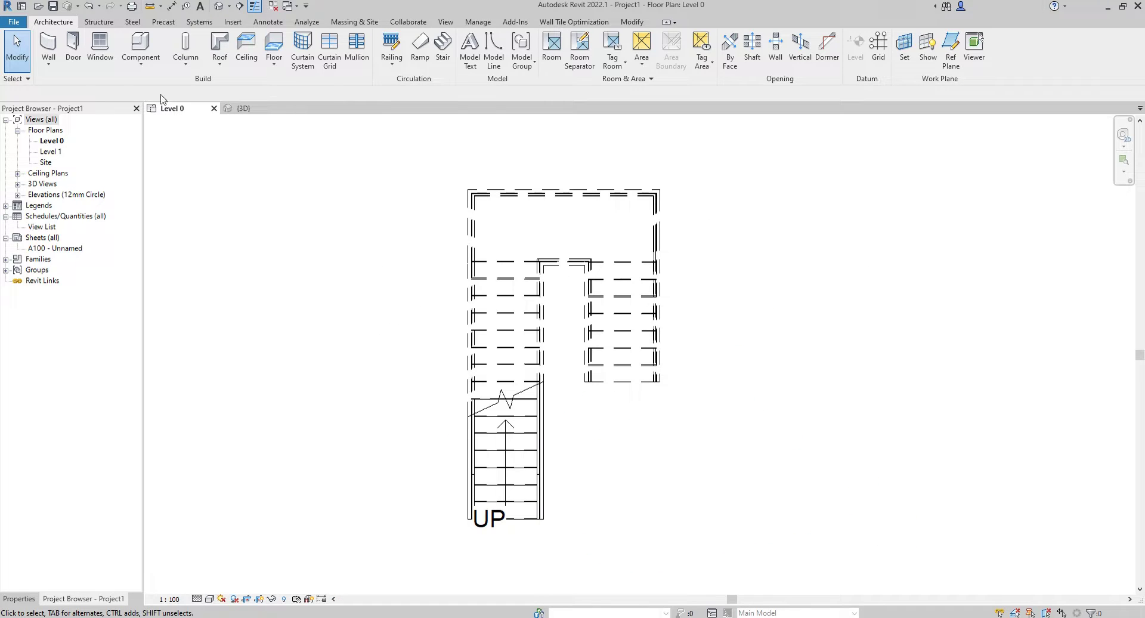
pyautogui.click(274, 63)
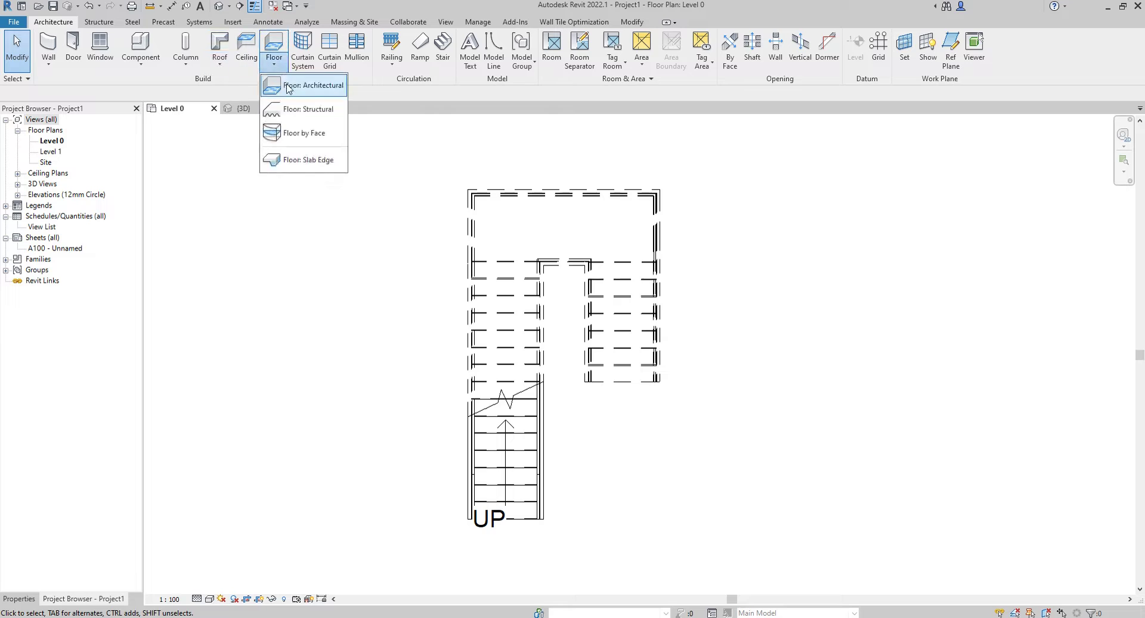
pyautogui.click(289, 86)
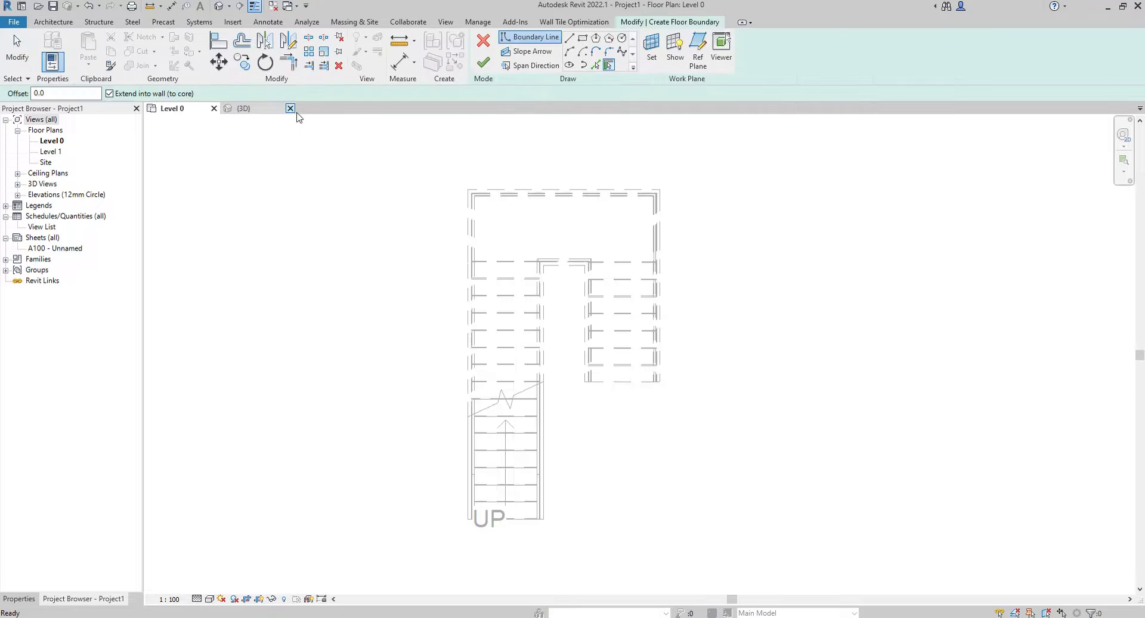
pyautogui.click(583, 40)
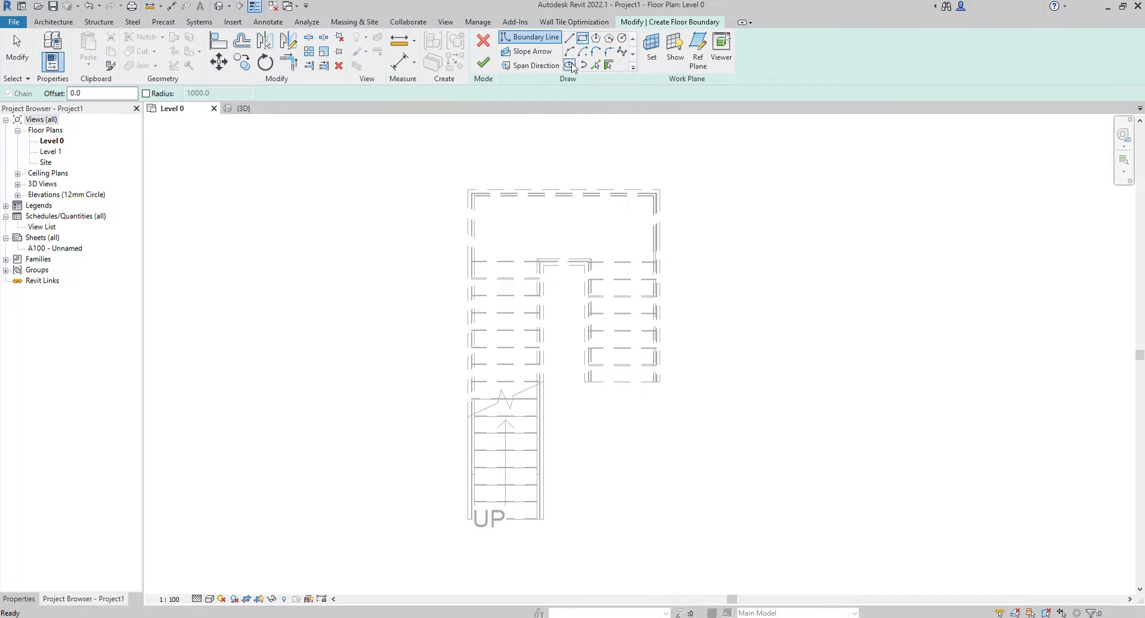
pyautogui.click(290, 128)
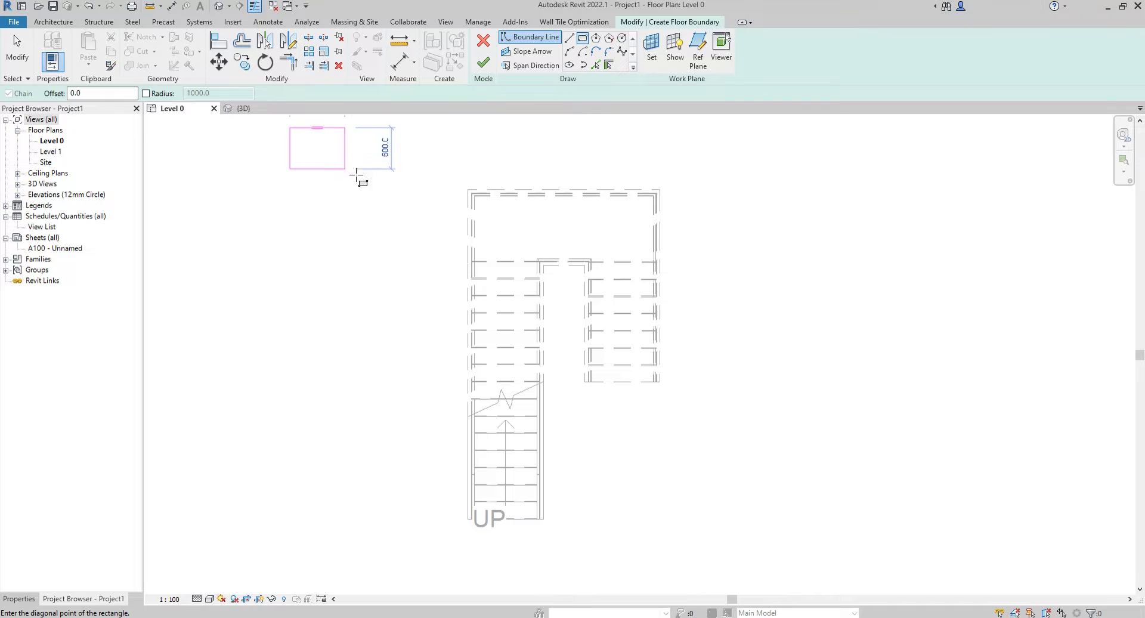
pyautogui.click(867, 573)
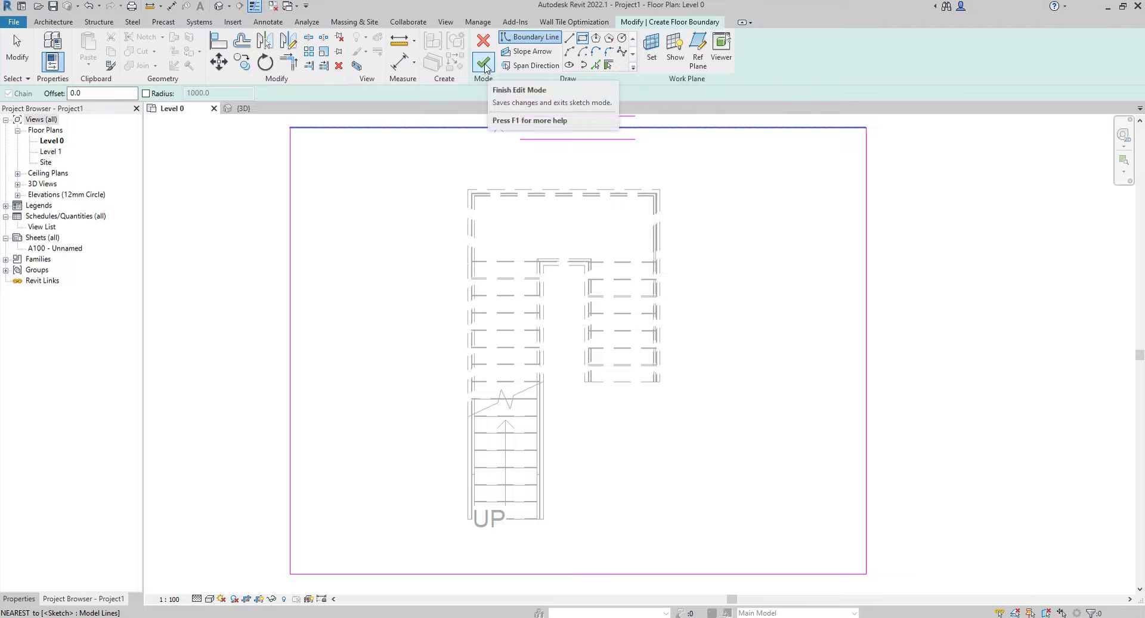
pyautogui.click(484, 63)
# - Examine the stair and the Level 0 floor in the 3D view, including the upper landing near Level 1
pyautogui.click(241, 124)
pyautogui.click(241, 109)
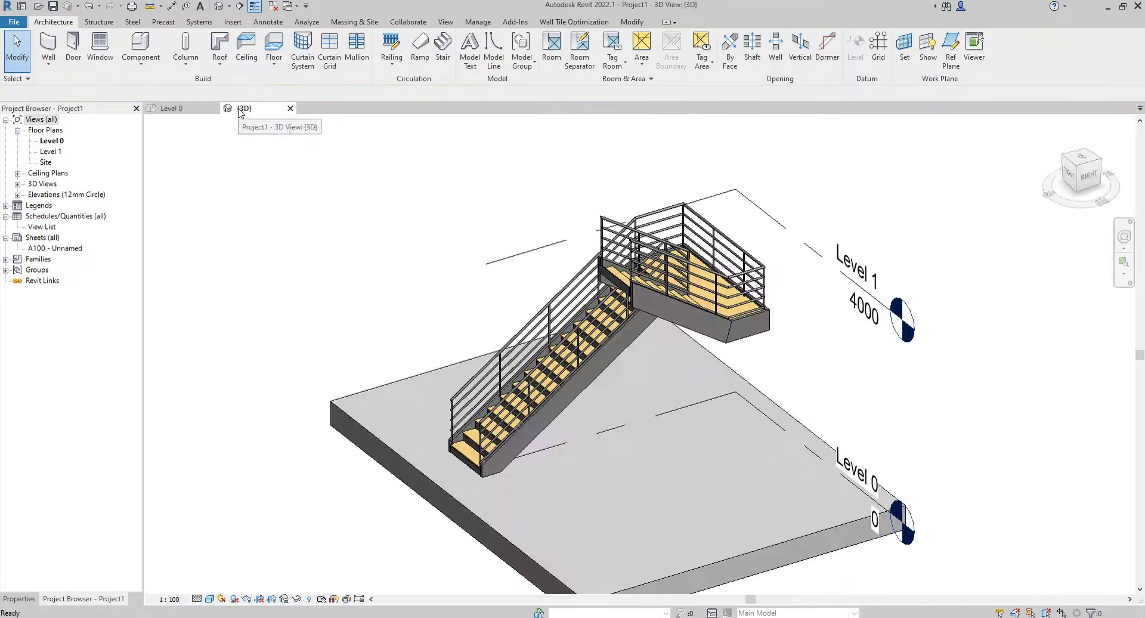
pyautogui.scroll(-3, 567, 299)
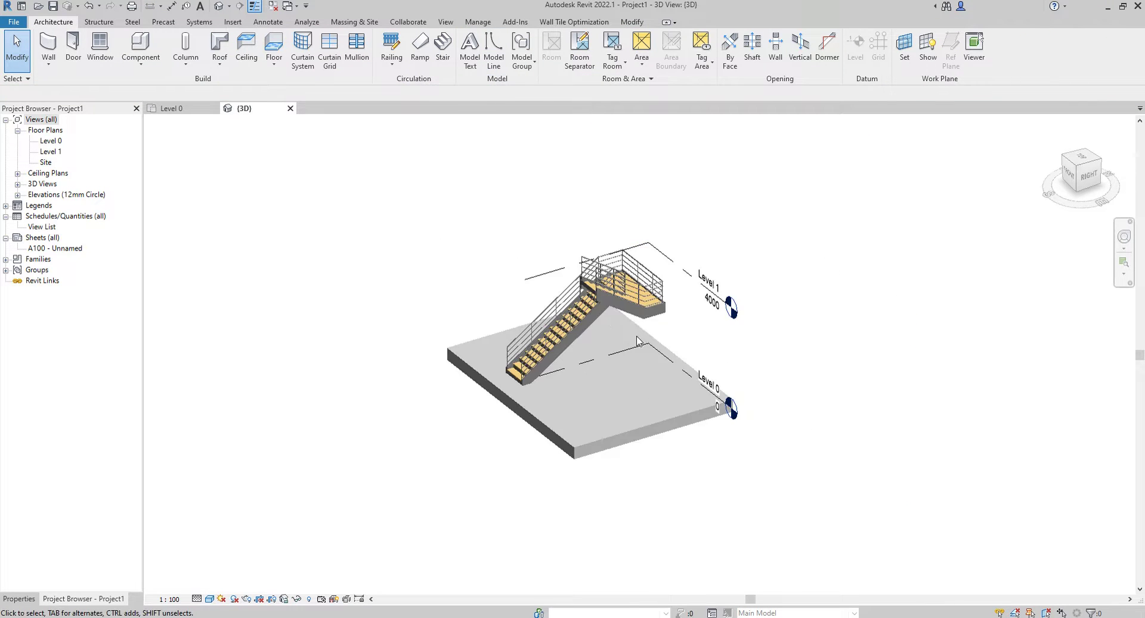
pyautogui.scroll(3, 649, 388)
pyautogui.moveTo(649, 389)
pyautogui.keyDown('shift'); pyautogui.mouseDown(button='middle')
pyautogui.moveTo(604, 392)
pyautogui.moveTo(537, 366)
pyautogui.moveTo(669, 388)
pyautogui.mouseUp(button='middle'); pyautogui.keyUp('shift')
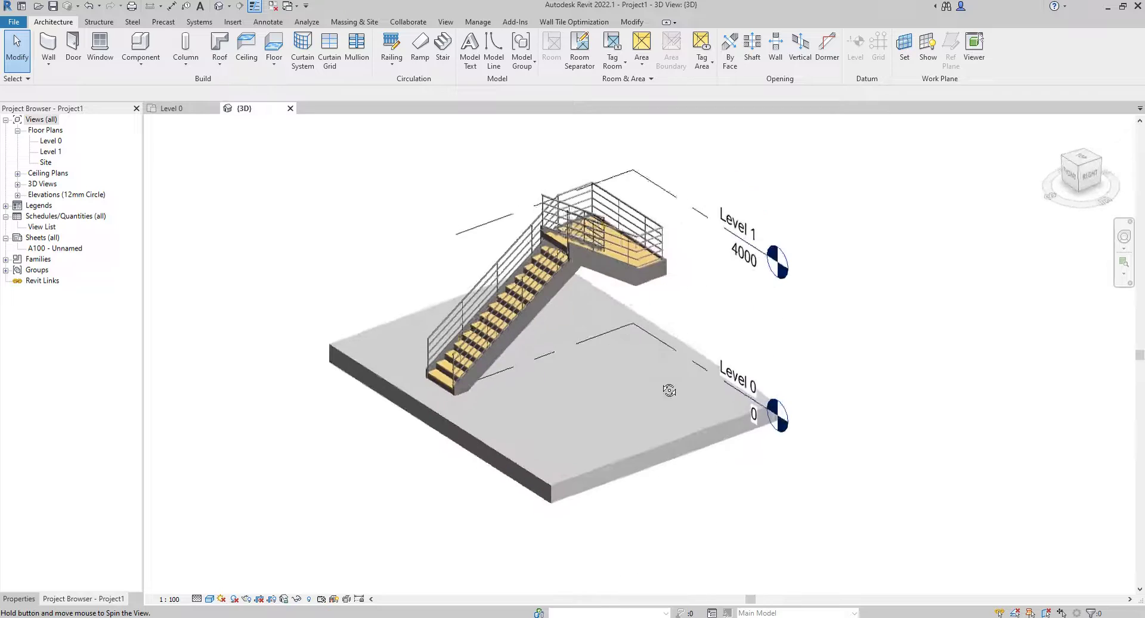
pyautogui.scroll(3, 374, 384)
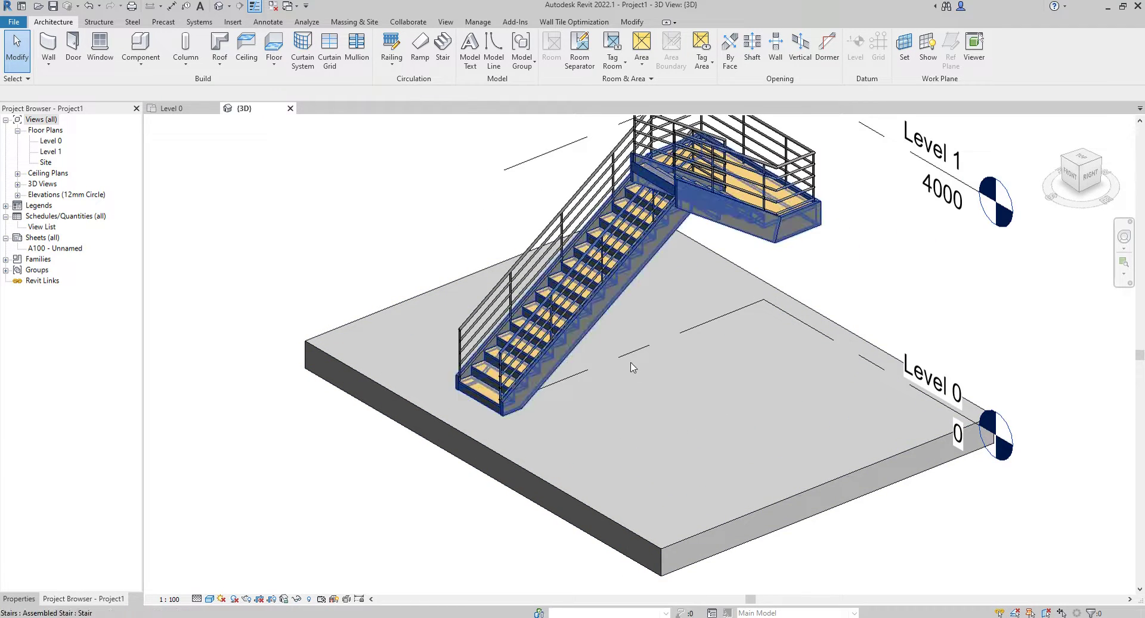
pyautogui.click(646, 185)
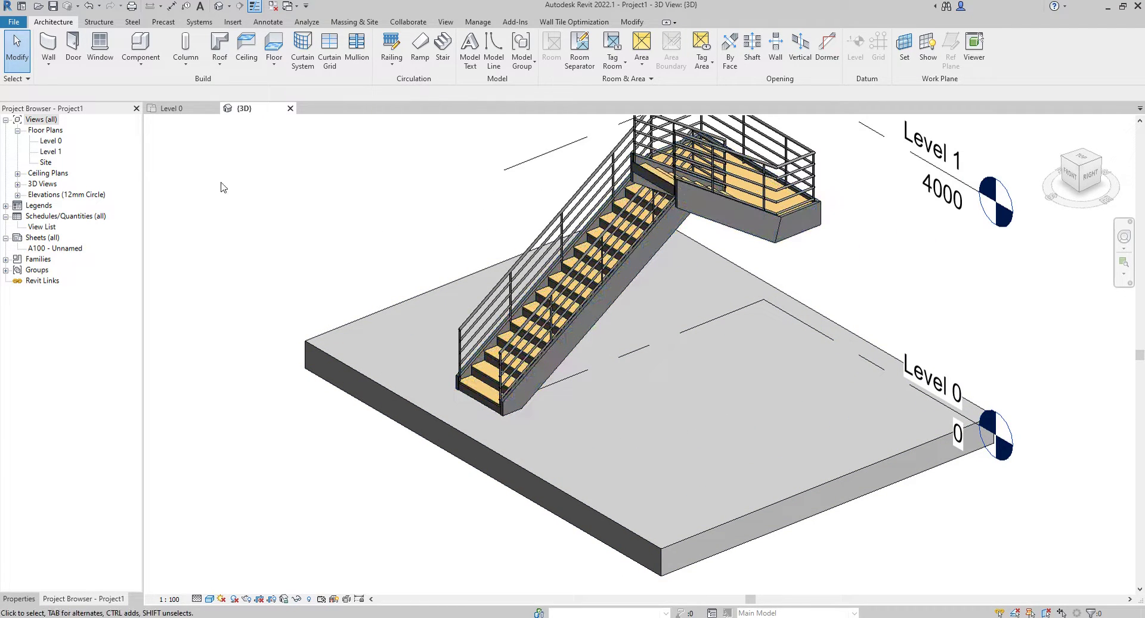
pyautogui.moveTo(594, 248); pyautogui.dragTo(551, 297, button='middle')
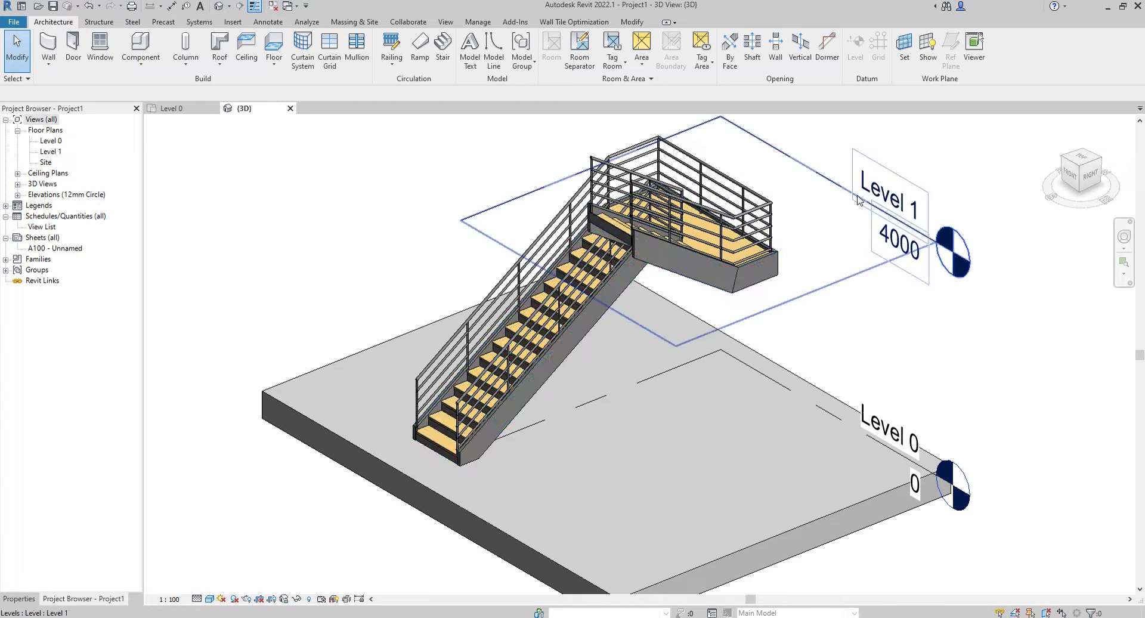
# - Create a floor on Level 1 with an 8400 by 6500 mm rectangular boundary traced over the lower floor's outline
pyautogui.doubleClick(51, 152)
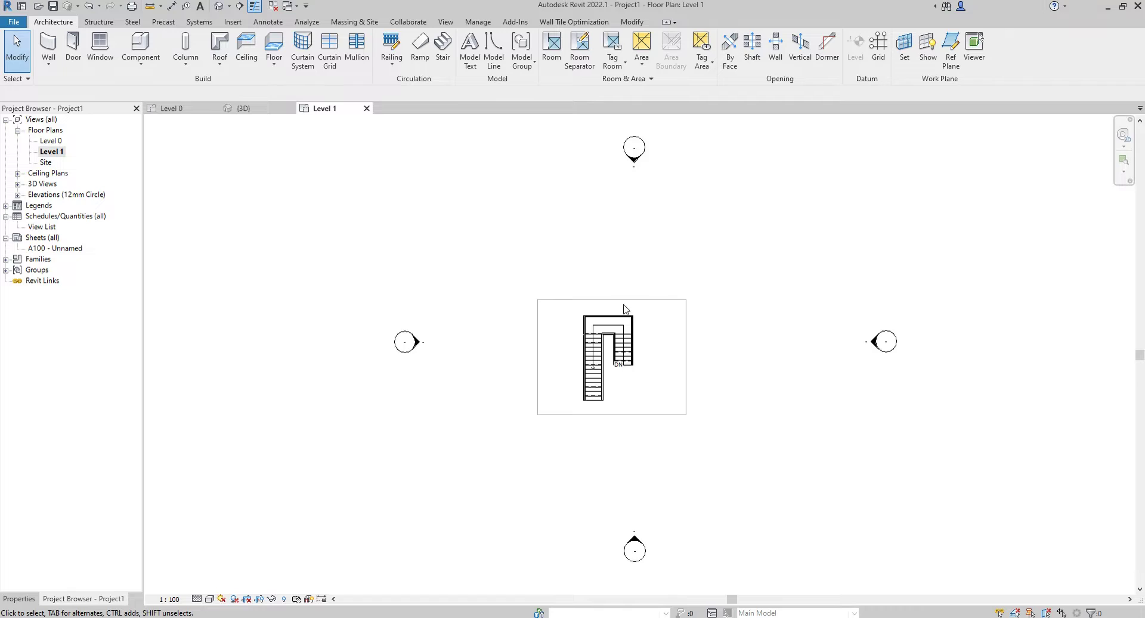
pyautogui.scroll(2, 649, 365)
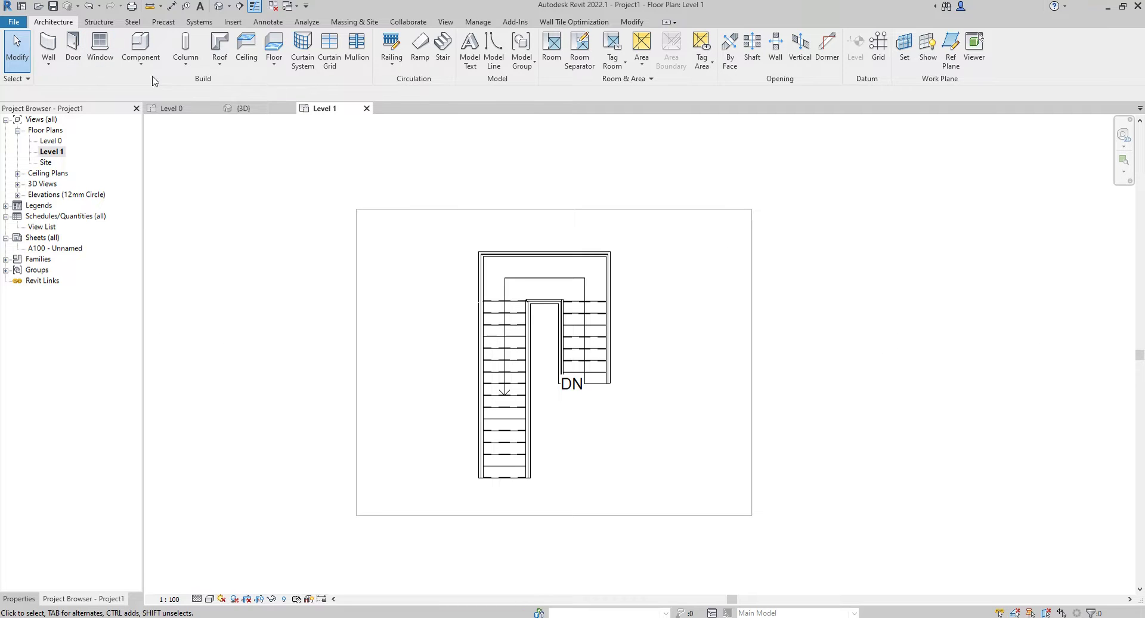
pyautogui.click(282, 68)
pyautogui.click(317, 158)
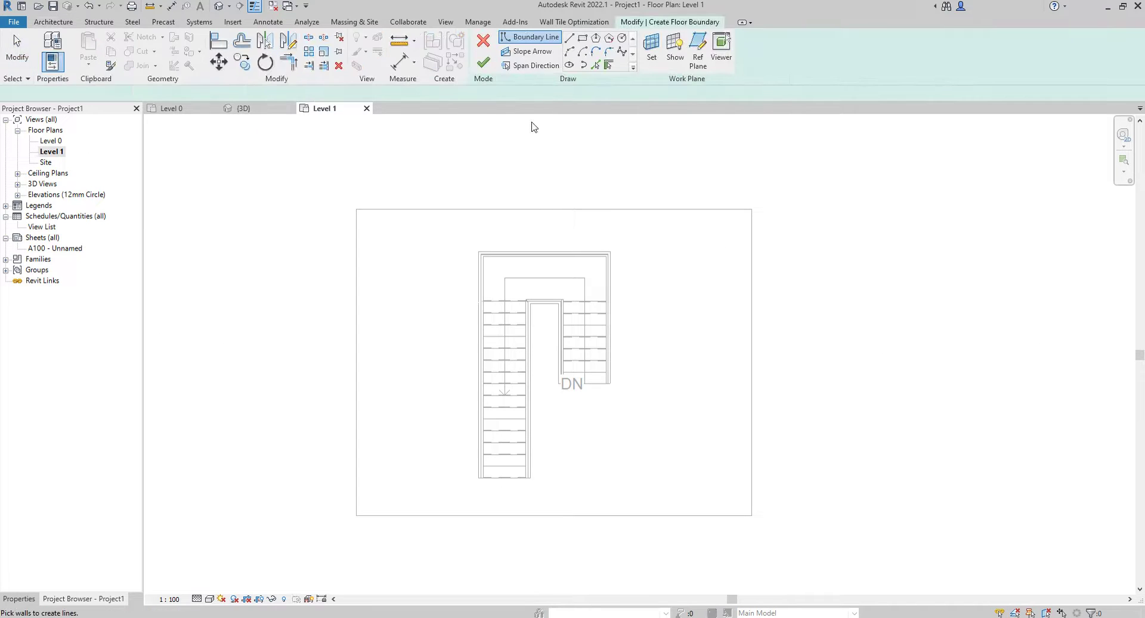
pyautogui.click(583, 38)
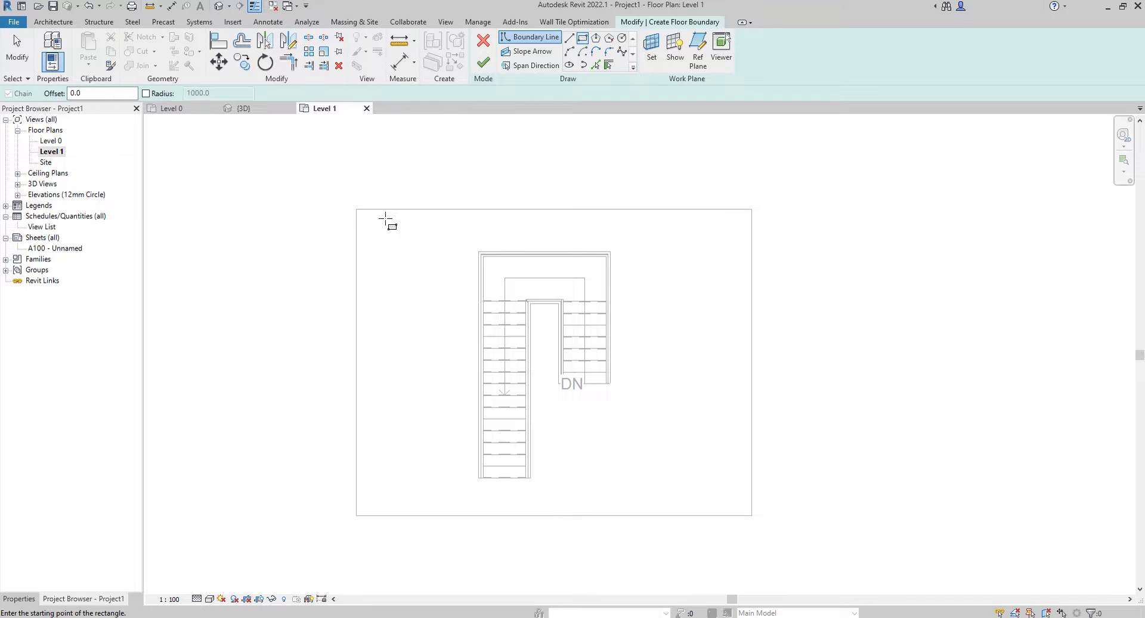
pyautogui.click(356, 209)
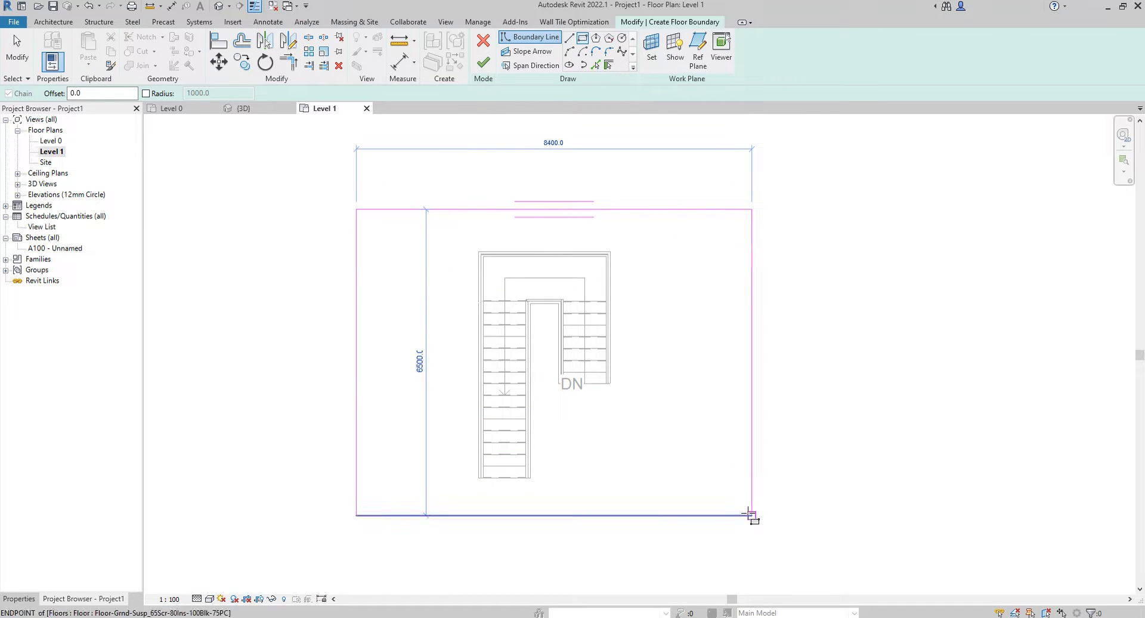
pyautogui.click(751, 515)
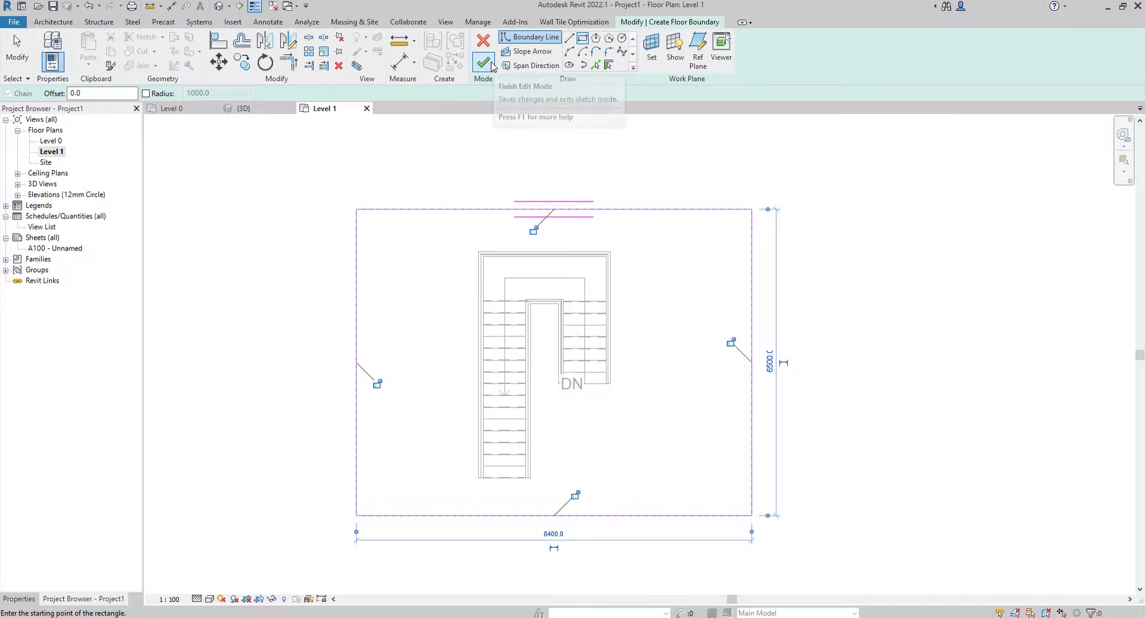
pyautogui.click(491, 63)
pyautogui.click(484, 203)
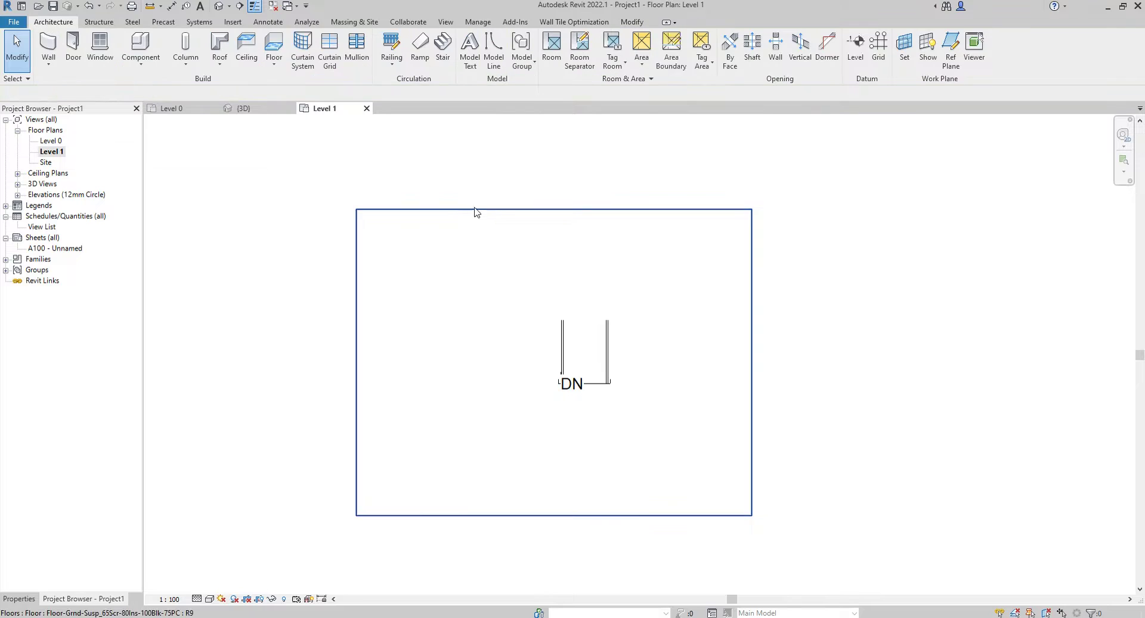
# - Examine in the 3D view where the stair and its railings meet the Level 1 floor
pyautogui.click(242, 108)
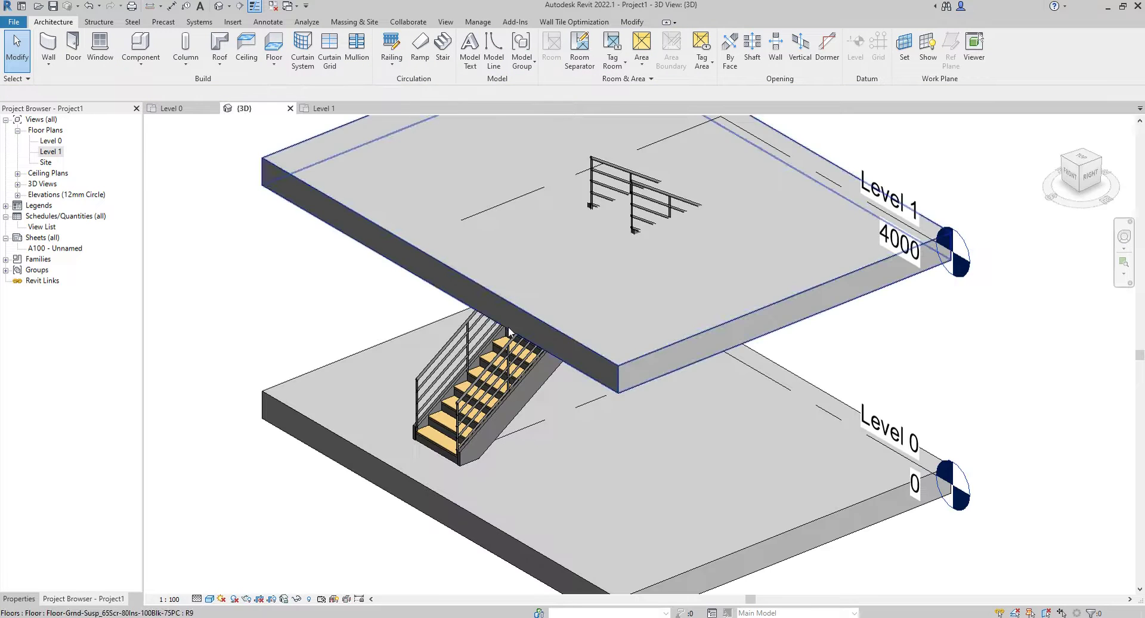
pyautogui.scroll(2, 591, 227)
pyautogui.scroll(-4, 567, 230)
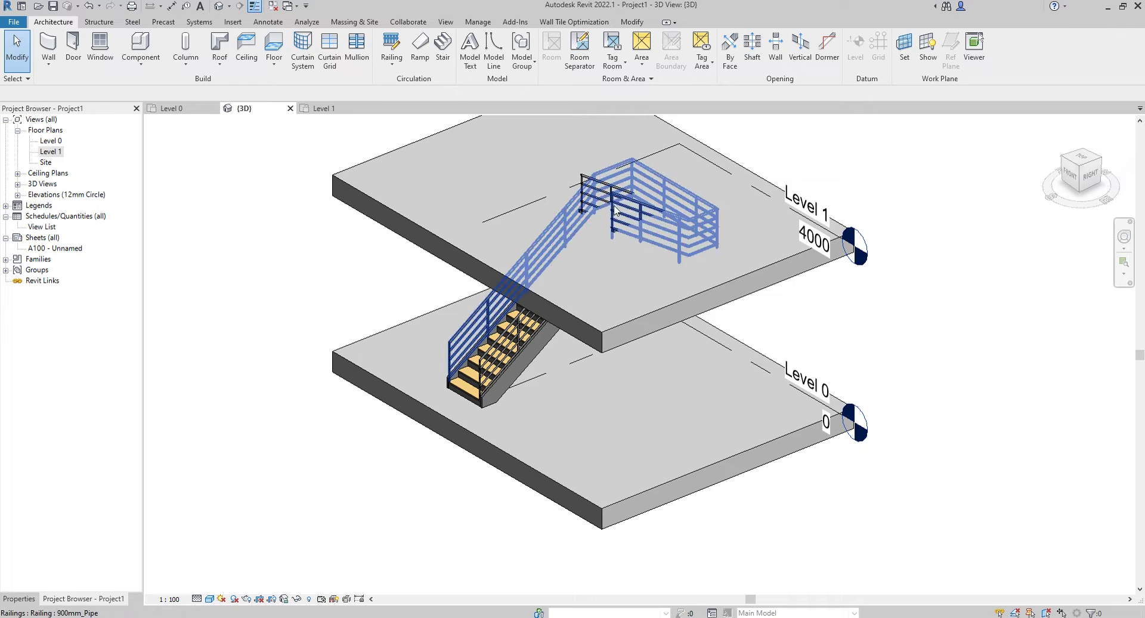
pyautogui.scroll(2, 526, 264)
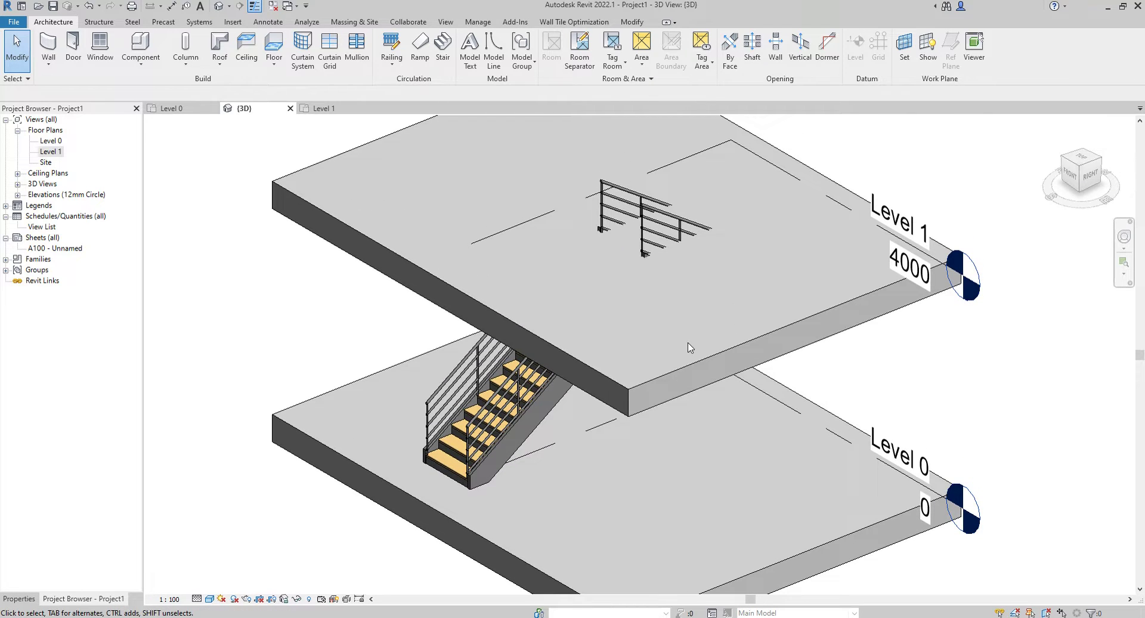
pyautogui.keyDown('shift'); pyautogui.moveTo(689, 353); pyautogui.dragTo(699, 351, button='middle'); pyautogui.keyUp('shift')
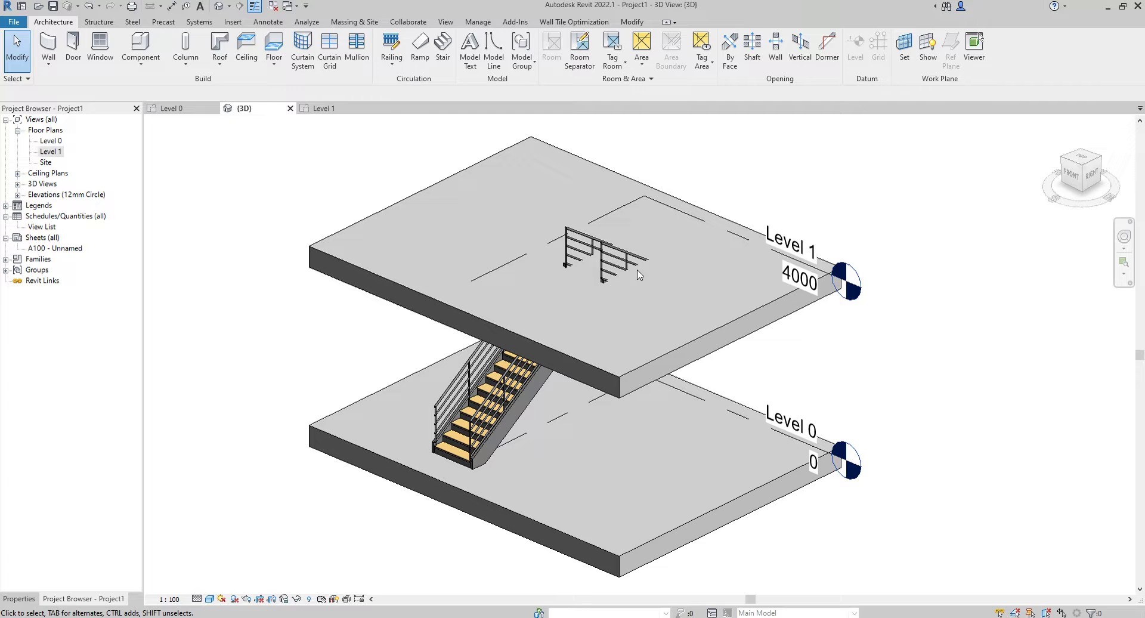
pyautogui.scroll(2, 661, 294)
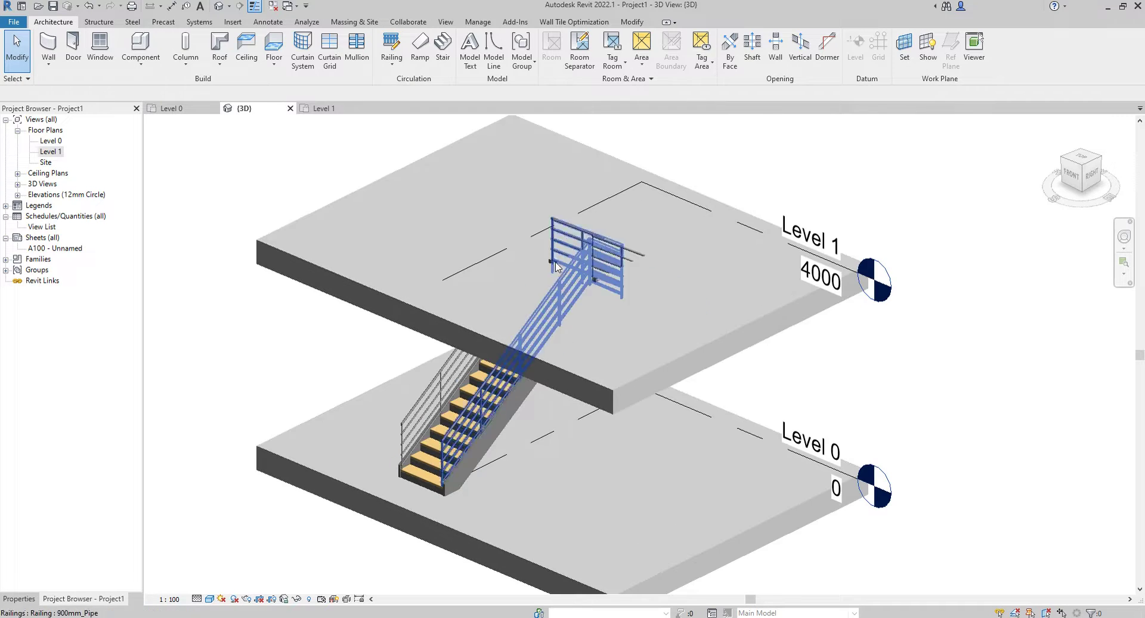
# - Open the Level 1 floor's boundary for editing in the Level 1 plan
pyautogui.click(324, 108)
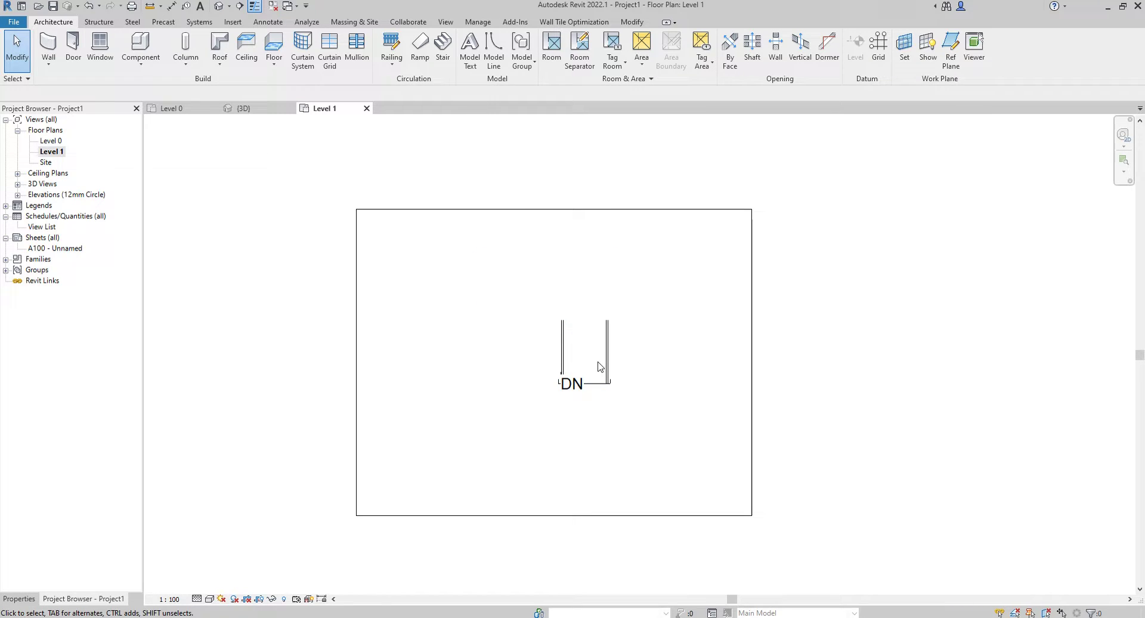
pyautogui.click(501, 212)
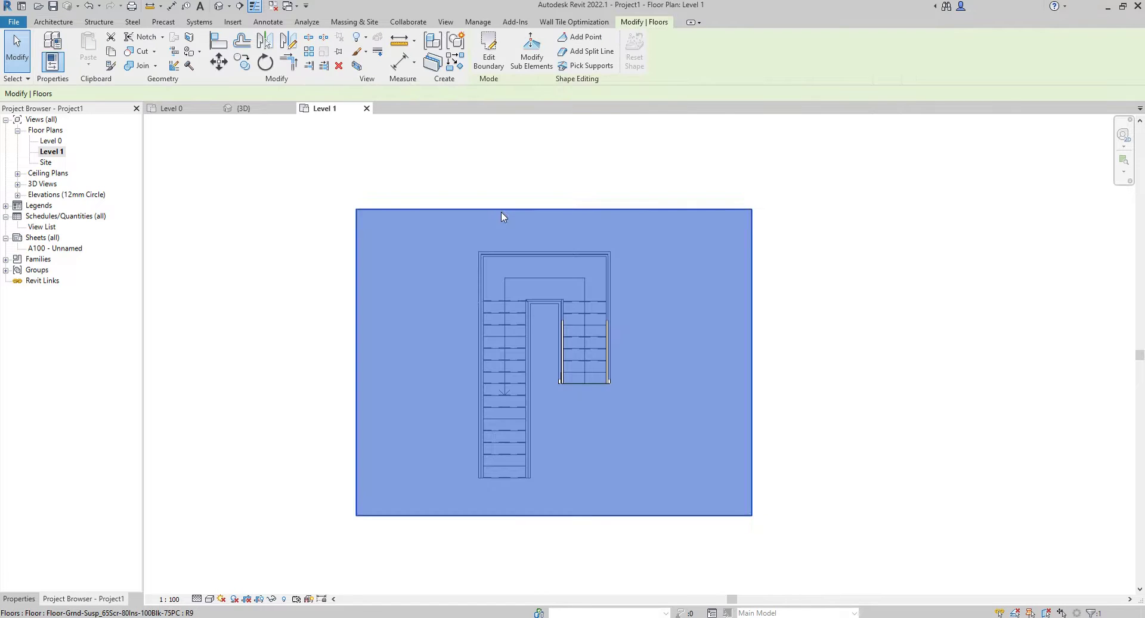
pyautogui.click(268, 111)
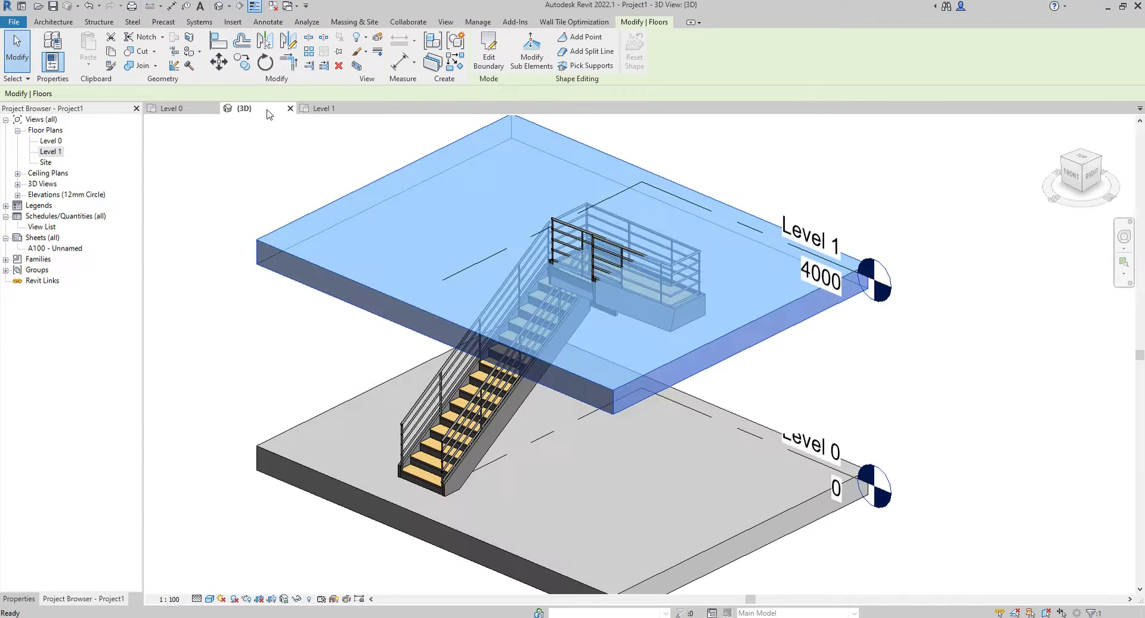
pyautogui.click(337, 166)
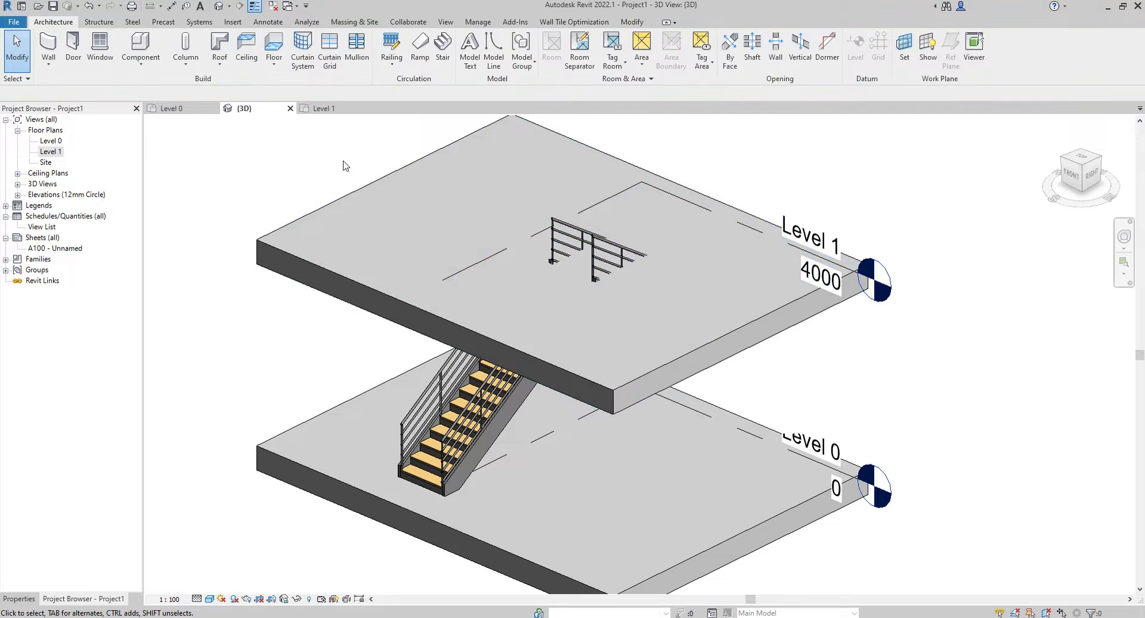
pyautogui.click(367, 190)
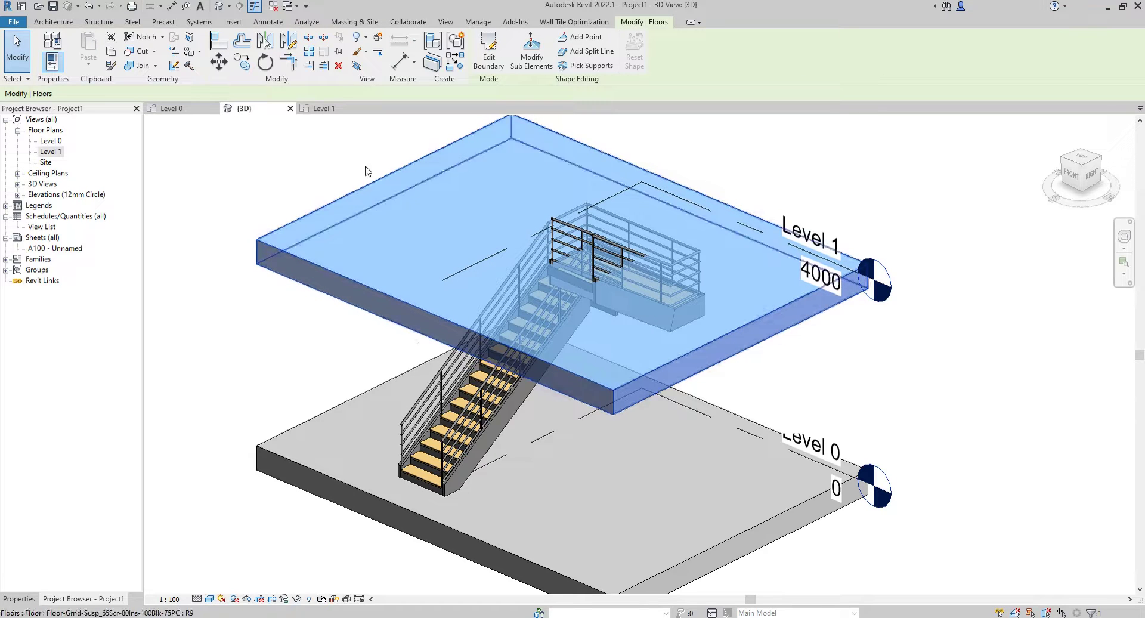
pyautogui.click(325, 108)
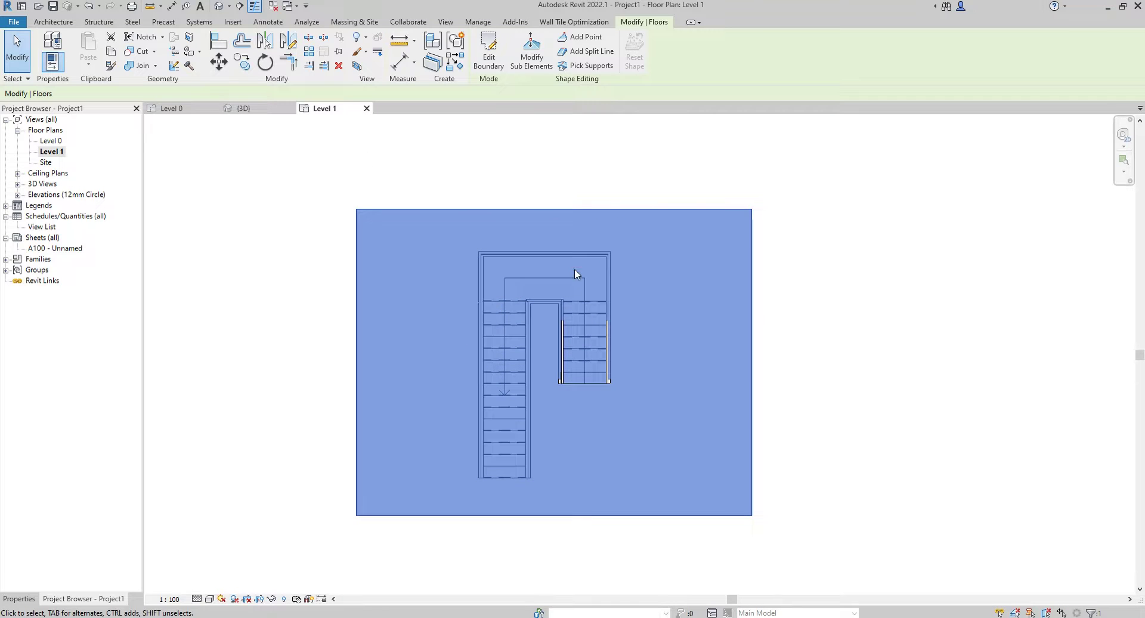
pyautogui.click(490, 61)
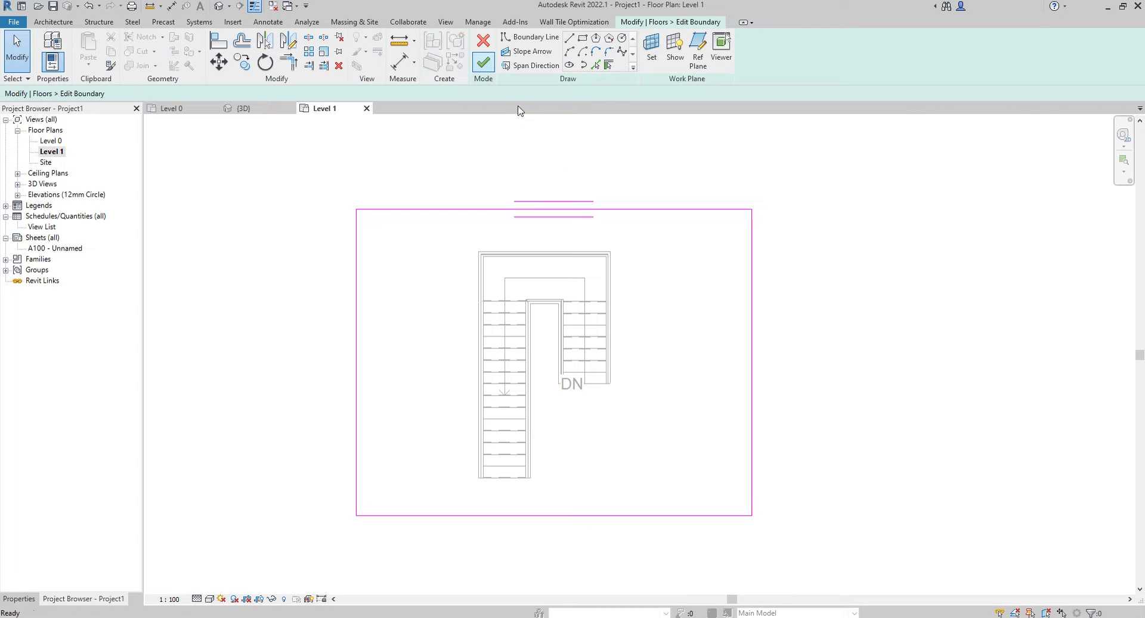
# - Cut a 2800 by 2800 mm rectangular opening into the Level 1 floor, from the upper flight's end corner to the landing's opposite outer corner
pyautogui.scroll(3, 590, 387)
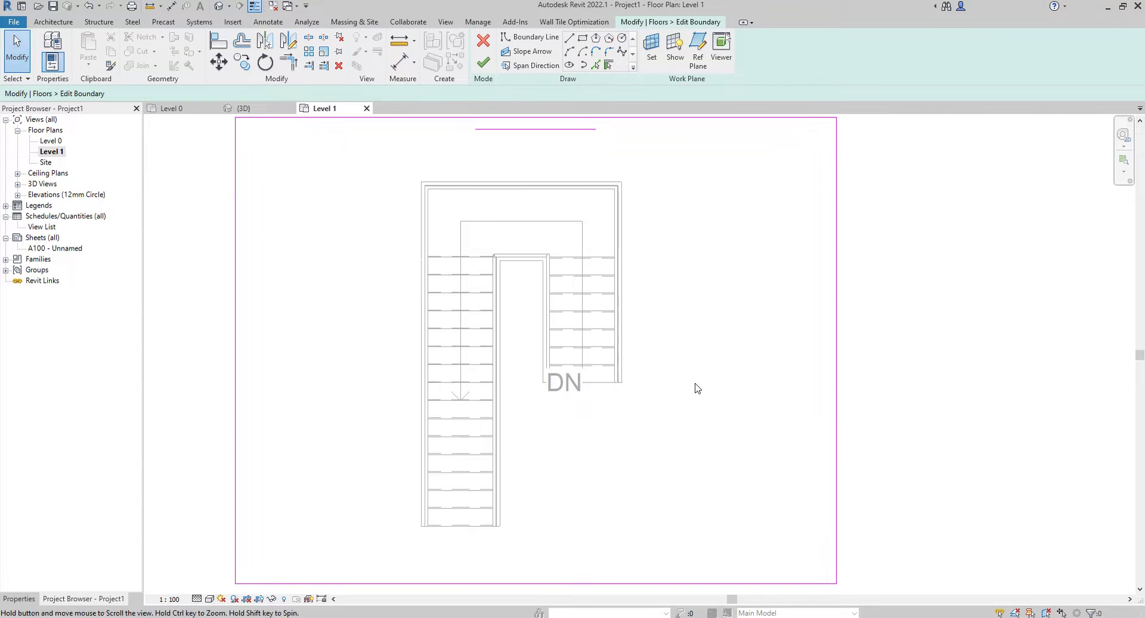
pyautogui.scroll(-1, 695, 388)
pyautogui.scroll(-1, 574, 344)
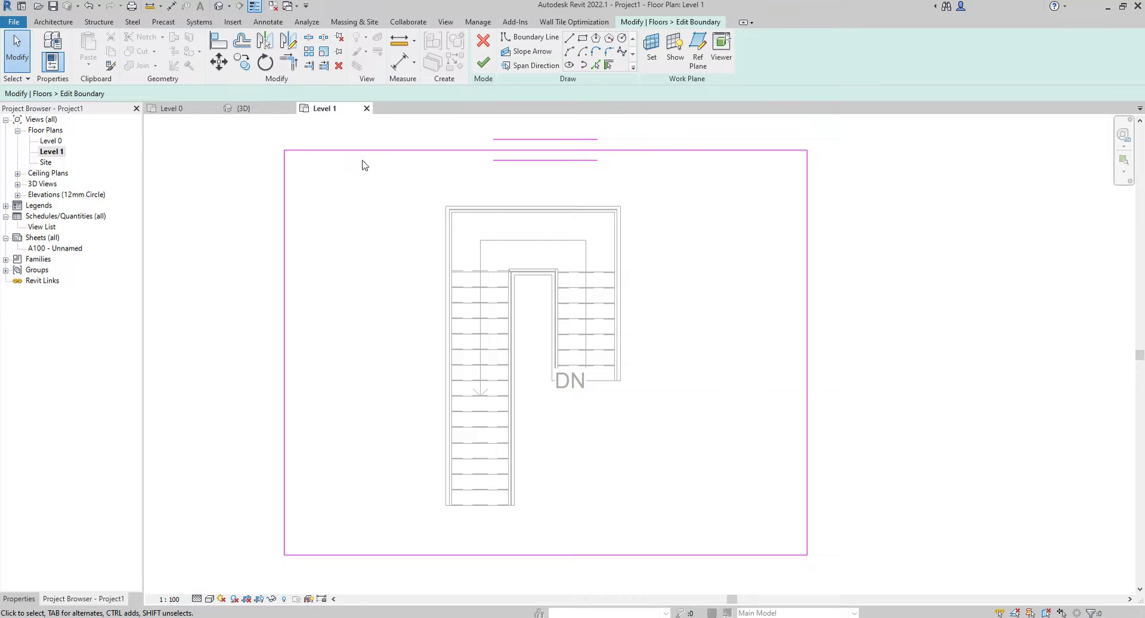
pyautogui.scroll(1, 362, 161)
pyautogui.scroll(-1, 279, 156)
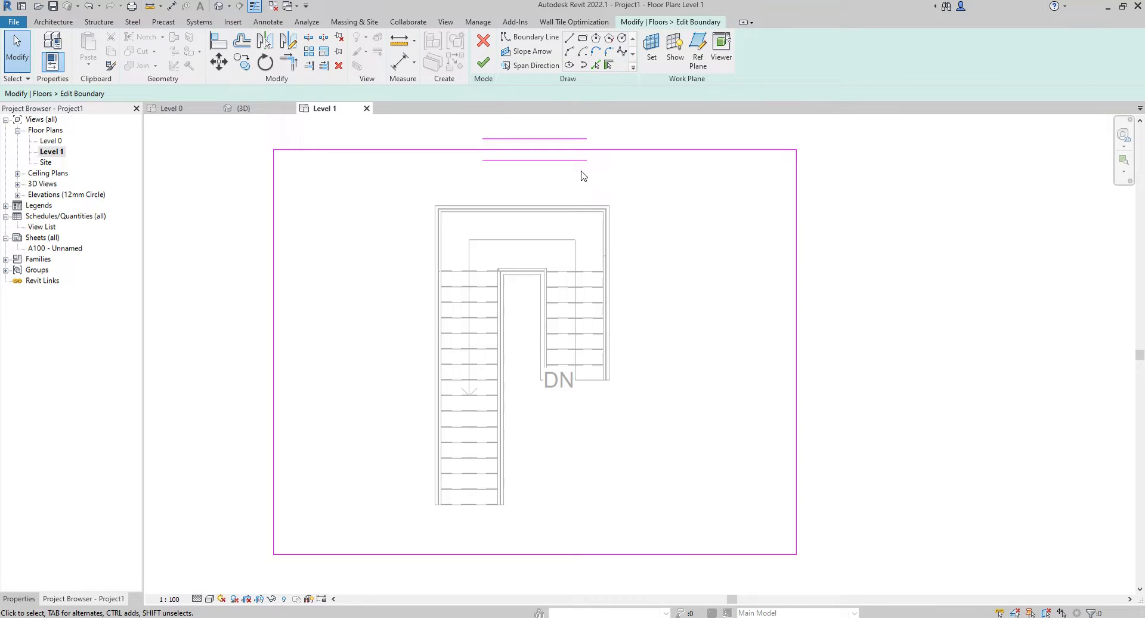
pyautogui.scroll(1, 599, 308)
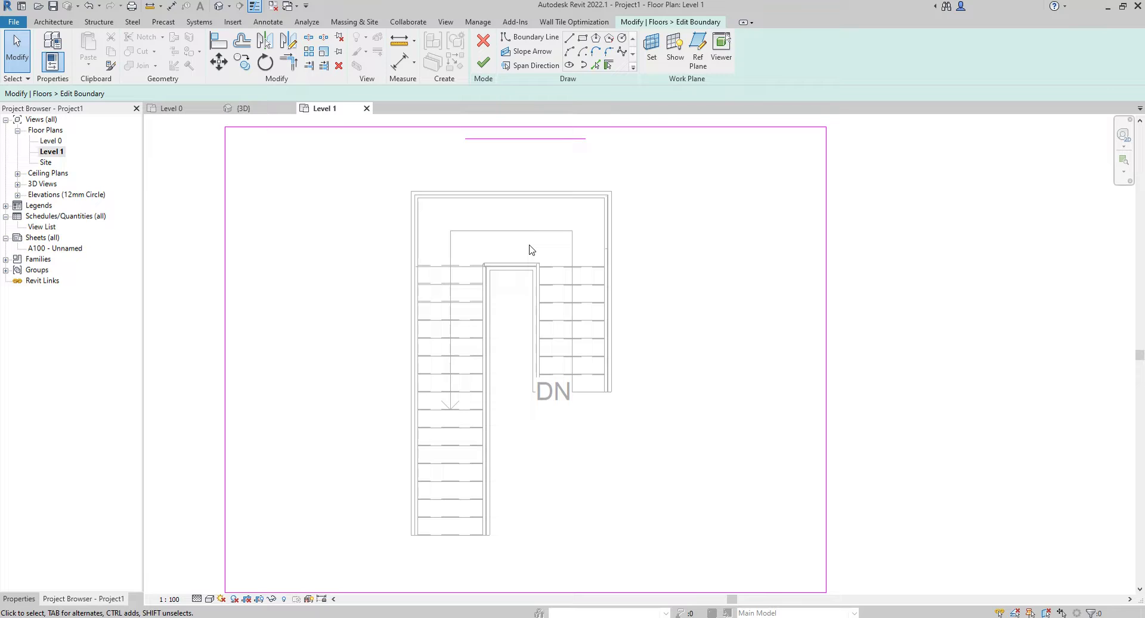
pyautogui.scroll(-1, 532, 249)
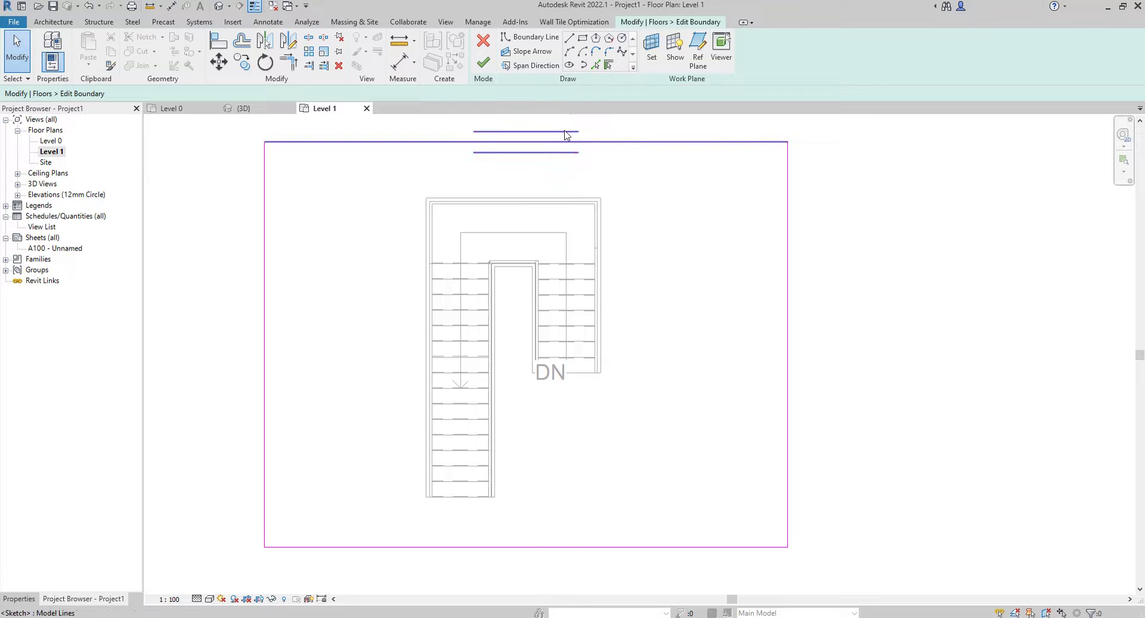
pyautogui.click(583, 40)
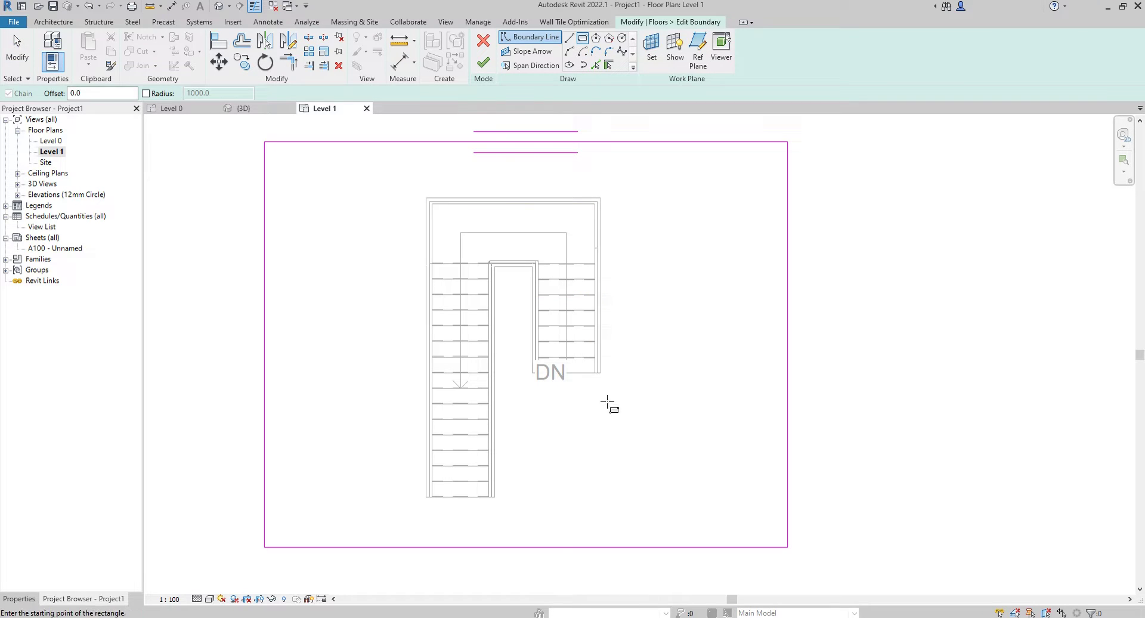
pyautogui.scroll(2, 606, 382)
pyautogui.click(619, 369)
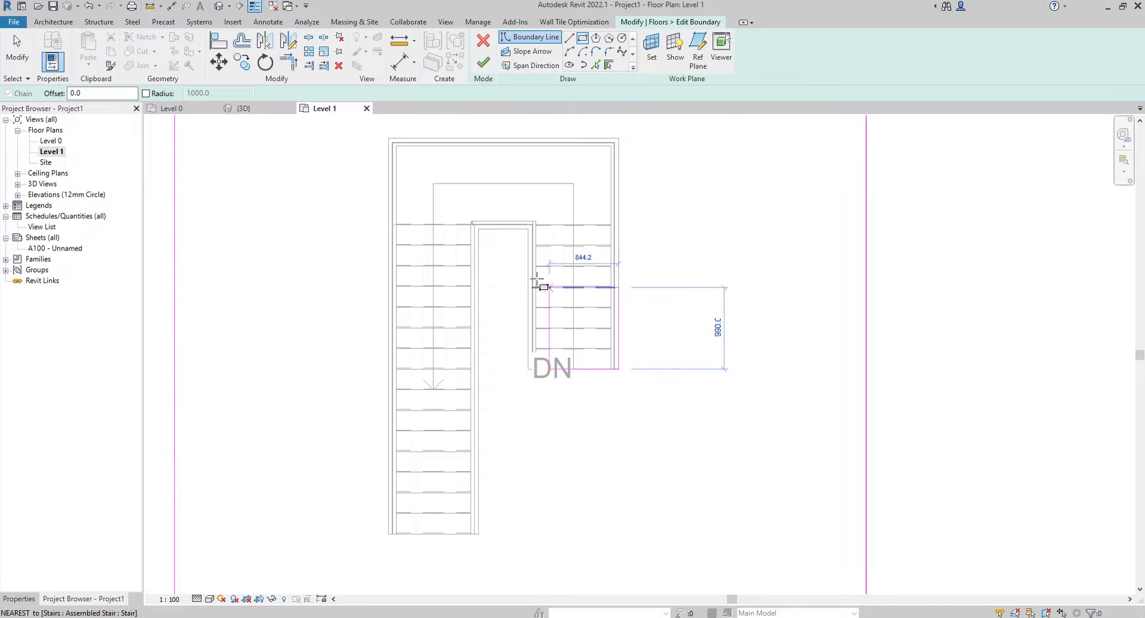
pyautogui.click(387, 136)
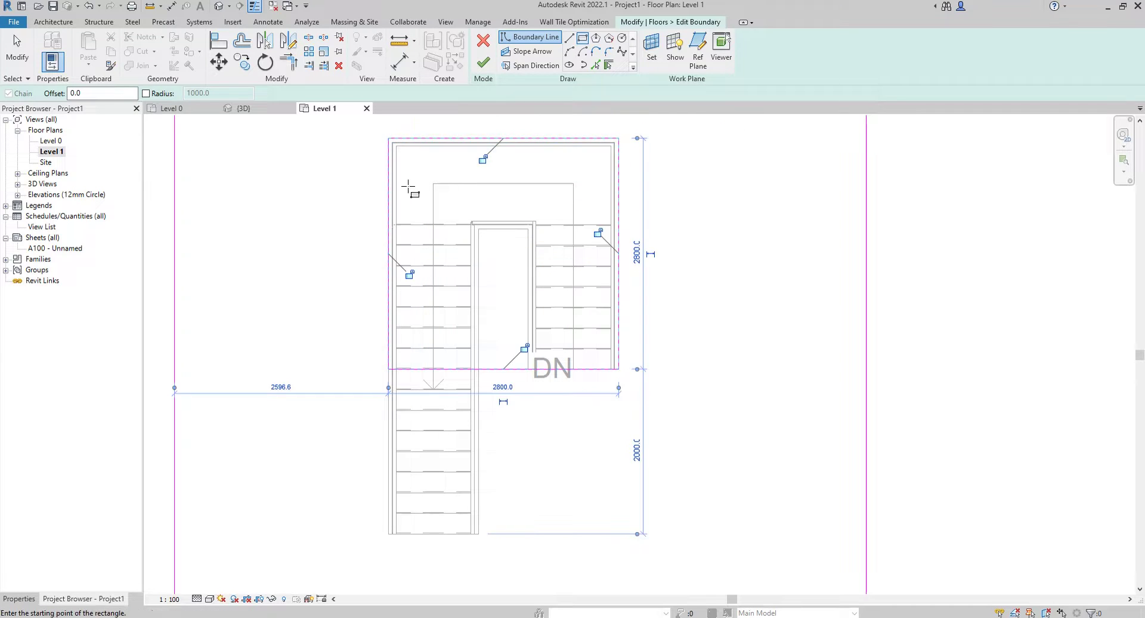
pyautogui.scroll(-1, 457, 278)
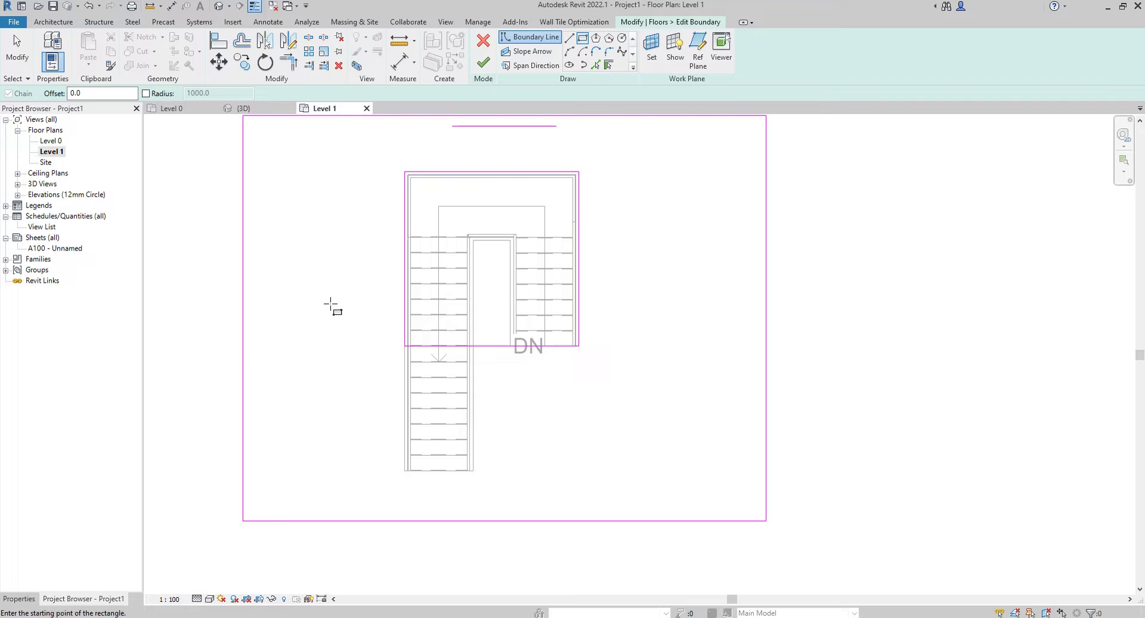
pyautogui.scroll(-1, 328, 307)
pyautogui.press('Escape')
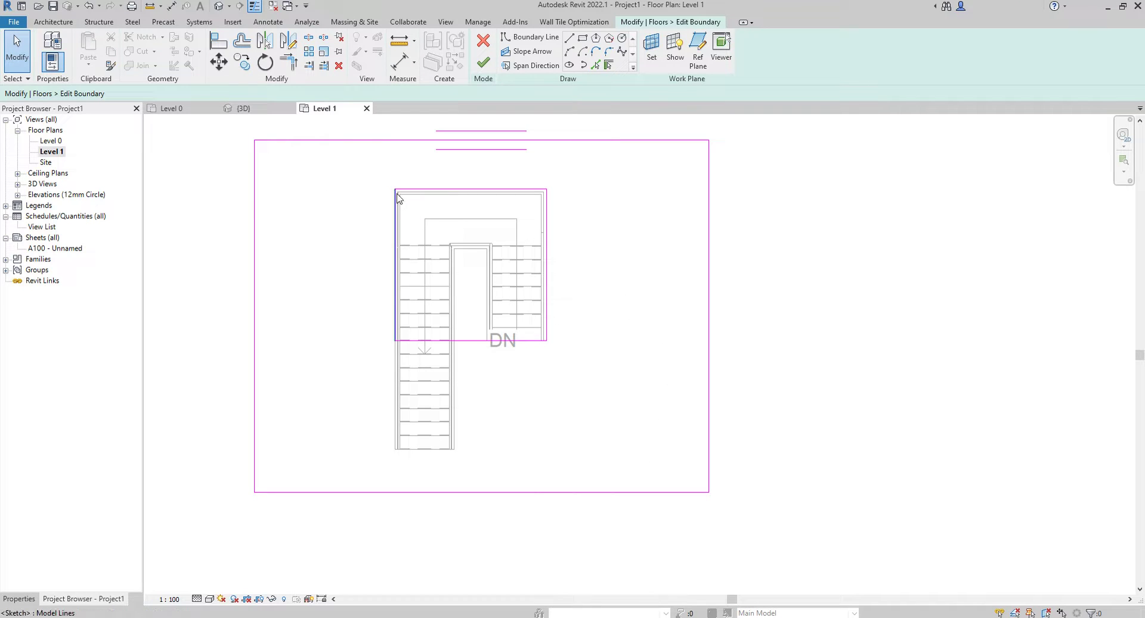
pyautogui.click(491, 63)
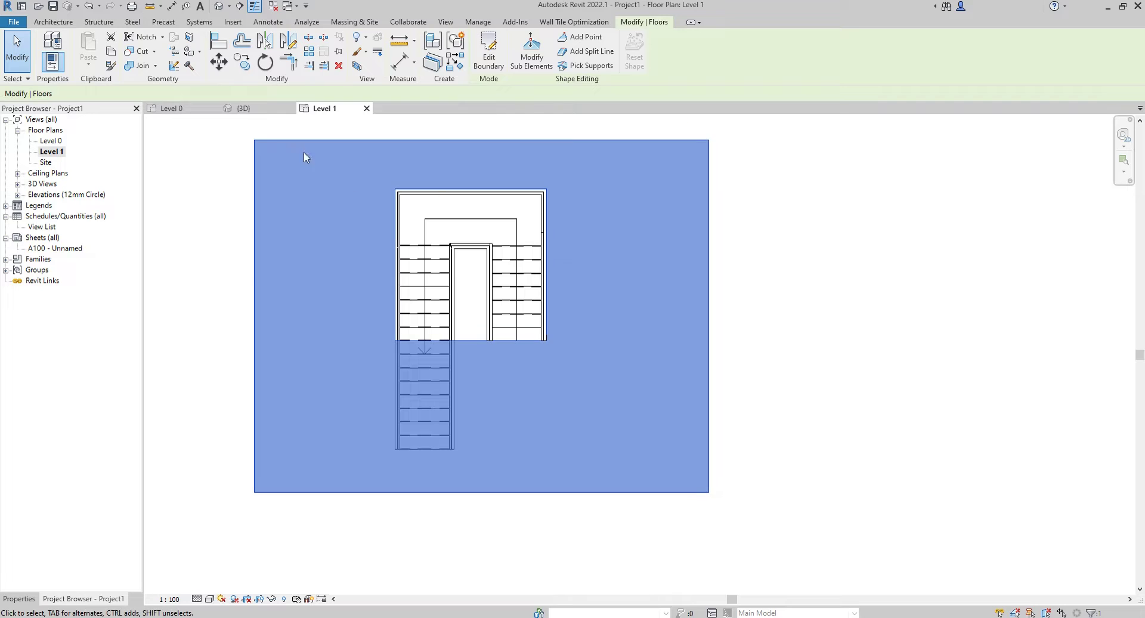
# - Examine the stair opening in the Level 1 floor in the 3D view
pyautogui.click(252, 110)
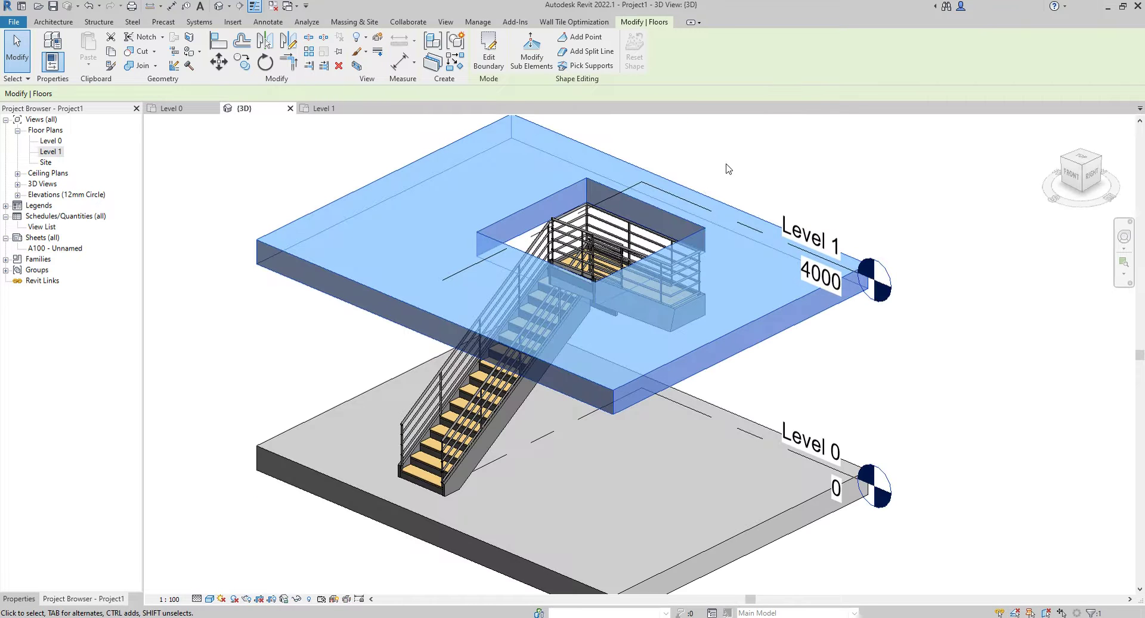
pyautogui.click(728, 167)
pyautogui.scroll(2, 604, 226)
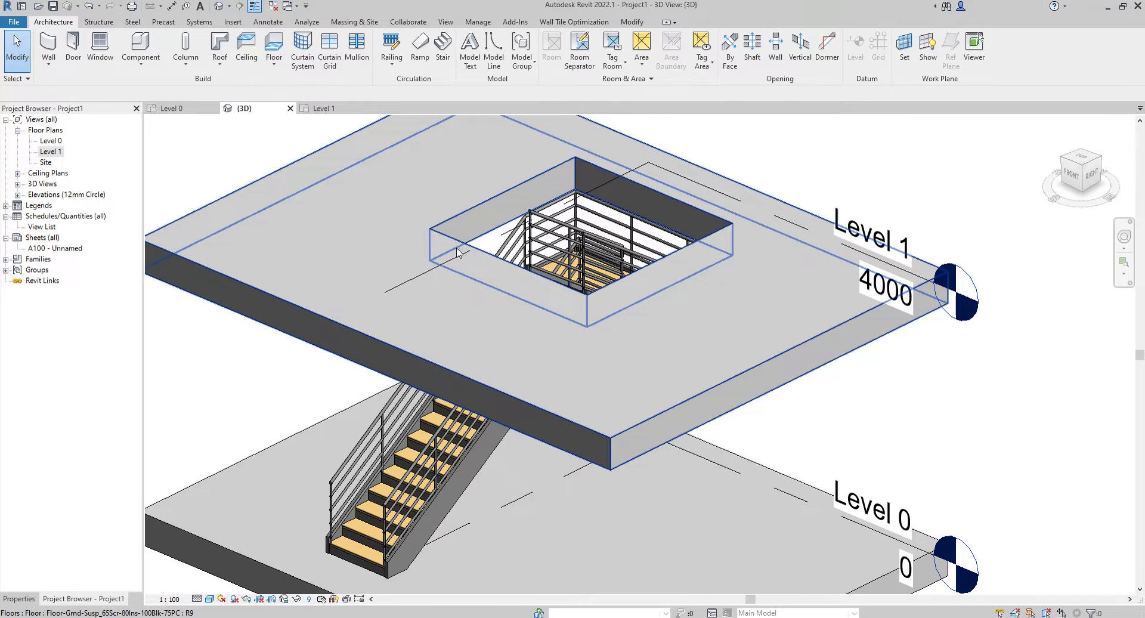
# - Narrow the Level 1 floor opening to 1100 mm by moving its left boundary line to the inner side of the shorter flight
pyautogui.click(438, 217)
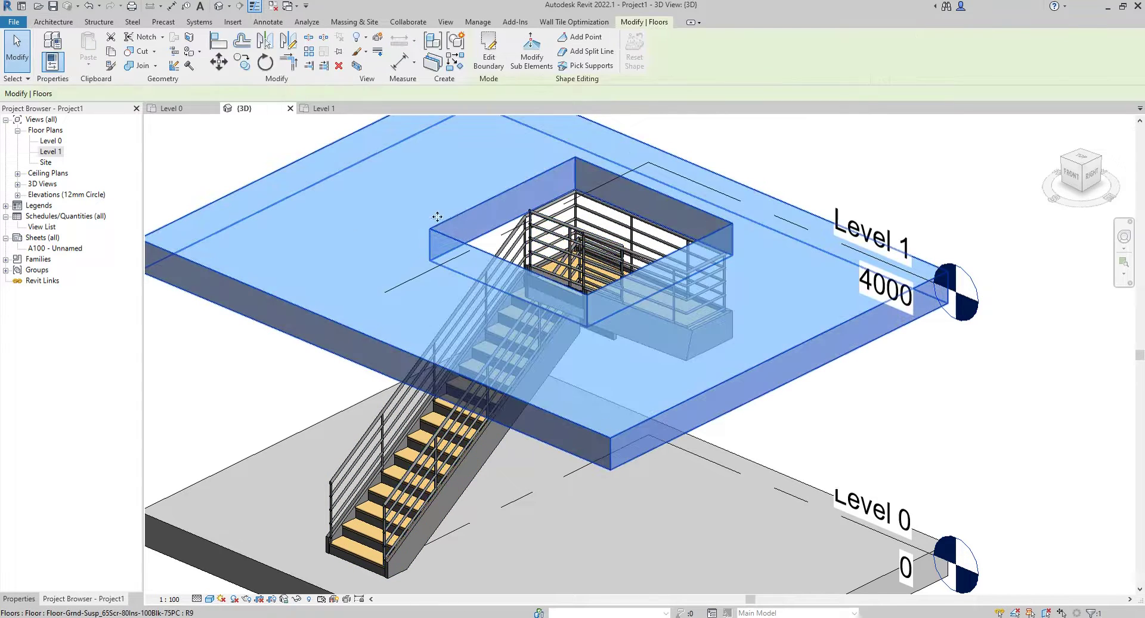
pyautogui.click(316, 112)
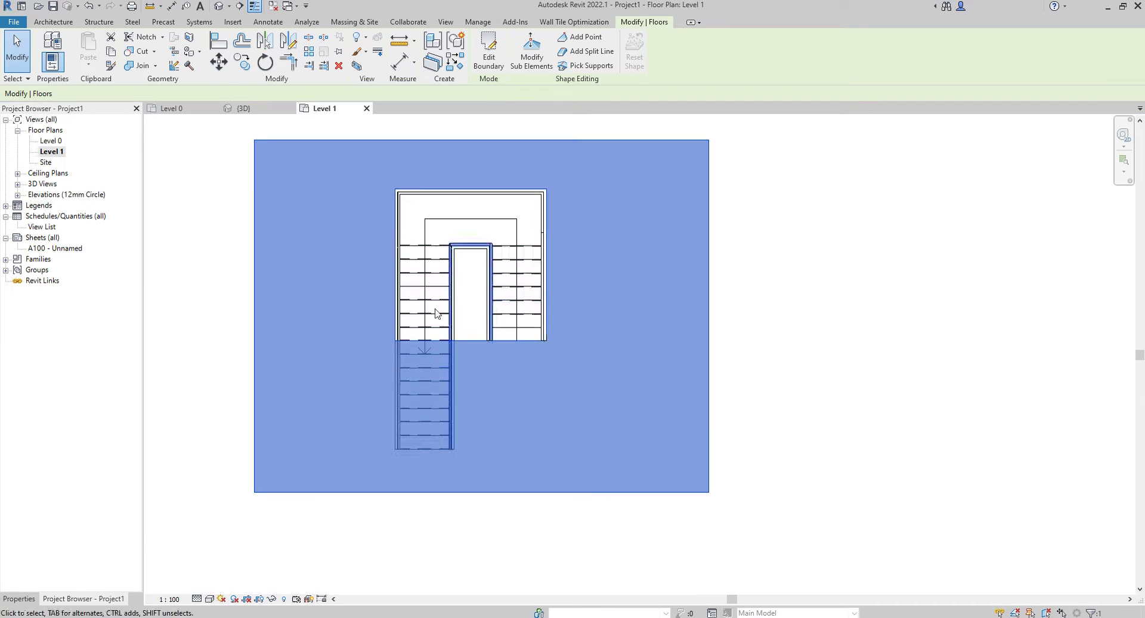
pyautogui.click(489, 54)
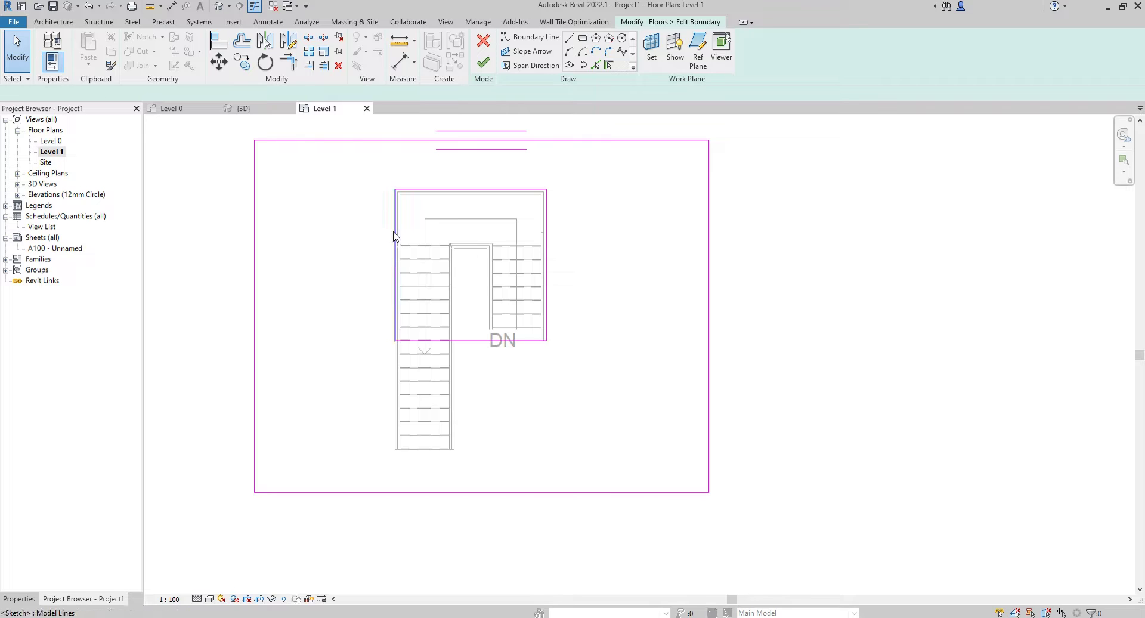
pyautogui.click(394, 235)
pyautogui.moveTo(403, 235); pyautogui.dragTo(489, 248)
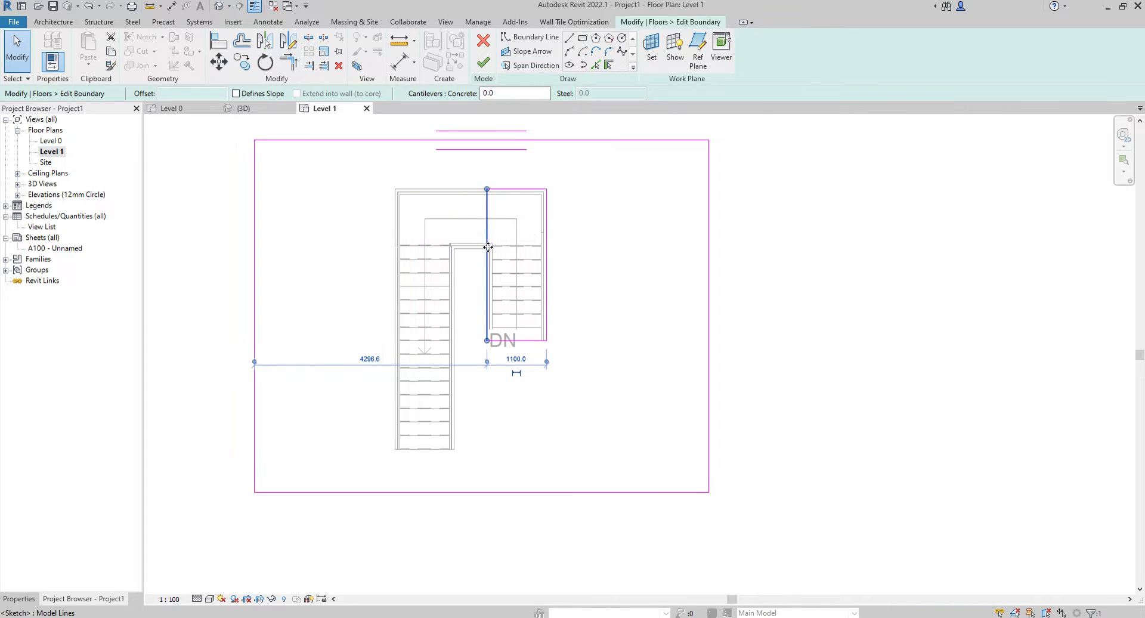
pyautogui.click(488, 66)
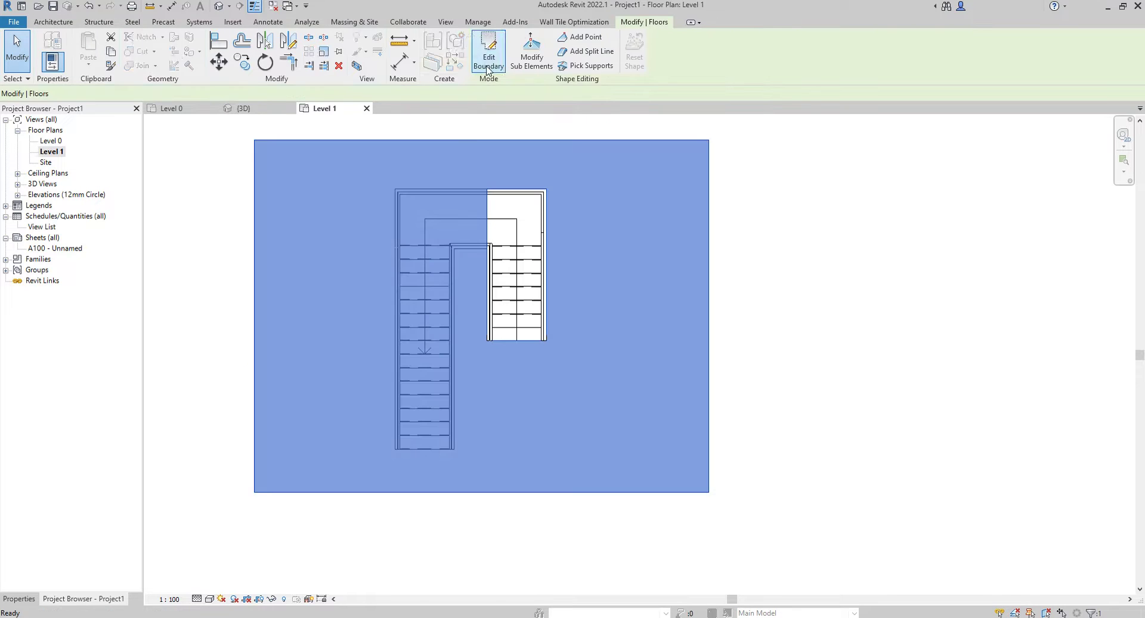
pyautogui.click(265, 130)
# - Inspect in 3D how the narrowed floor opening fits the upper flight and its railings
pyautogui.click(241, 108)
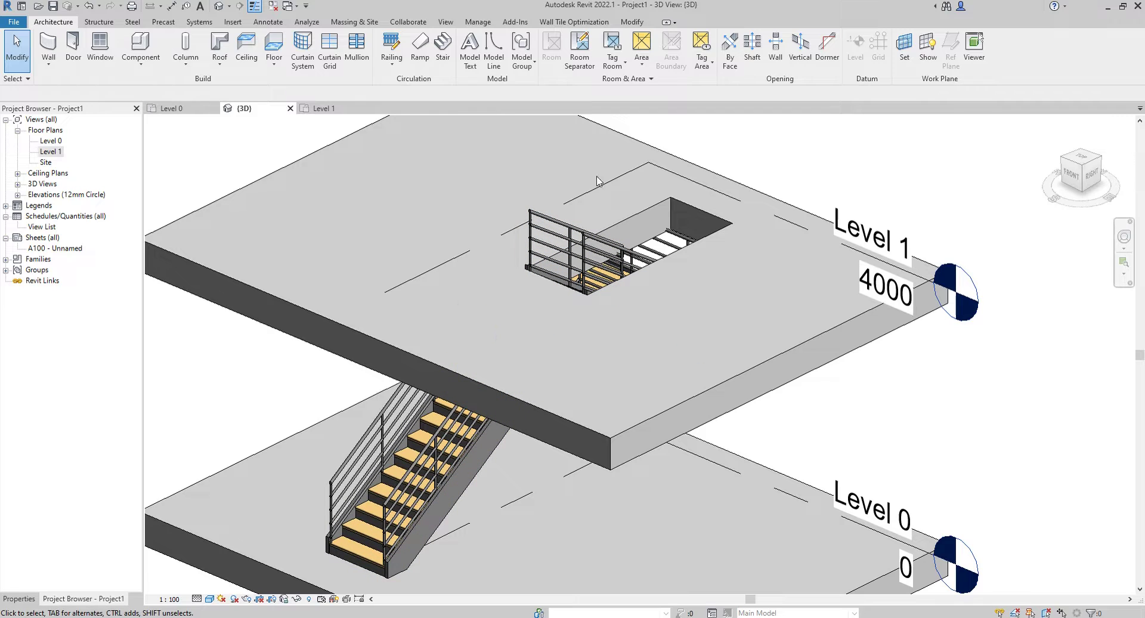
pyautogui.click(478, 22)
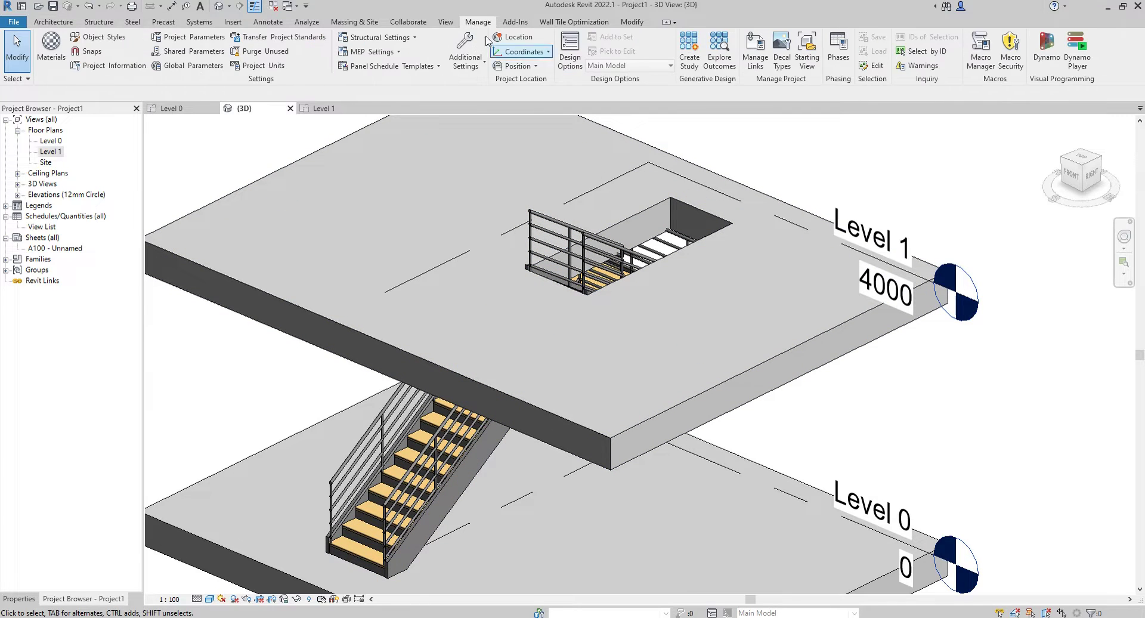
pyautogui.click(53, 22)
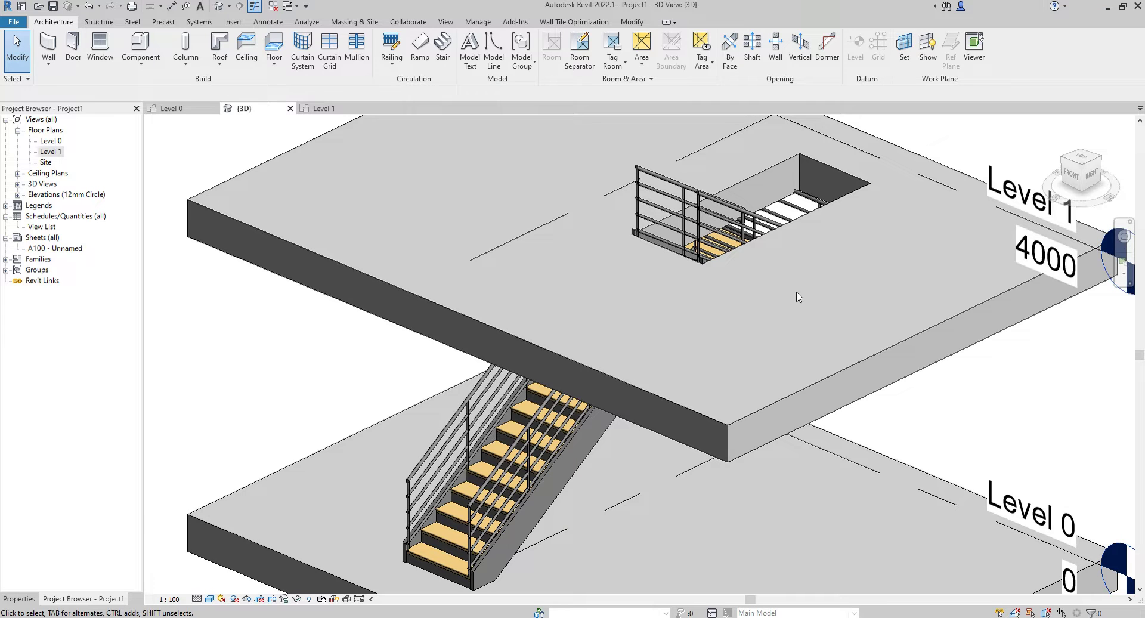
pyautogui.scroll(-1, 623, 301)
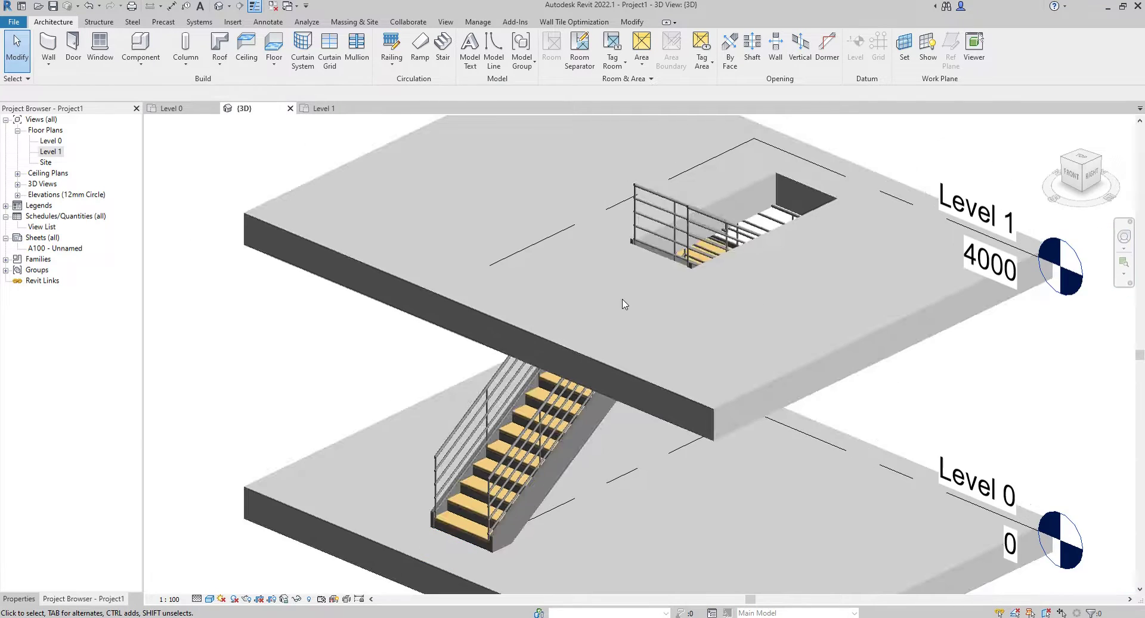
# - Undo the boundary edits that cut the stair opening into the Level 1 floor
pyautogui.click(692, 228)
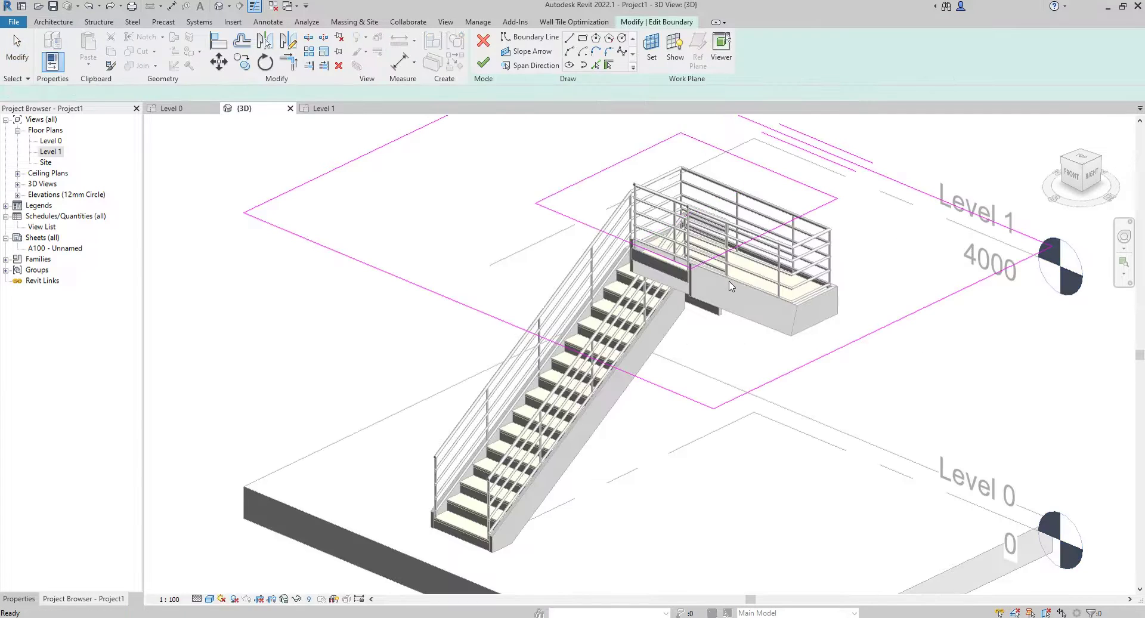
pyautogui.press('Escape')
pyautogui.doubleClick(731, 285)
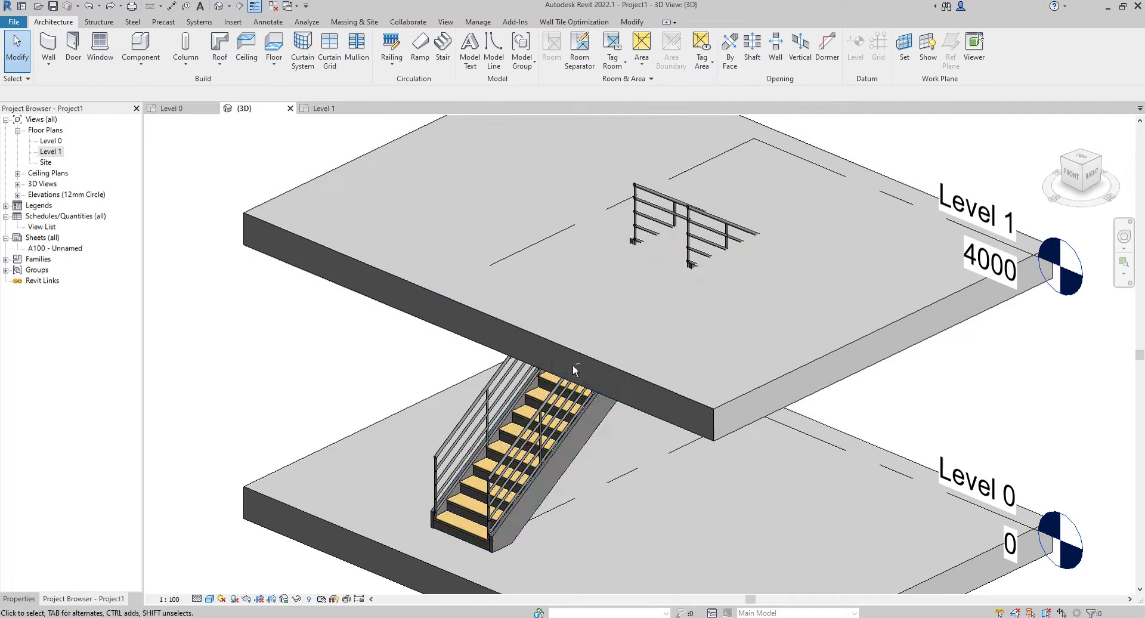
# - Copy the Level 1 level 4000 mm straight up to add another level above it
pyautogui.keyDown('shift'); pyautogui.moveTo(572, 363); pyautogui.dragTo(589, 337, button='middle'); pyautogui.keyUp('shift')
pyautogui.scroll(-2, 576, 302)
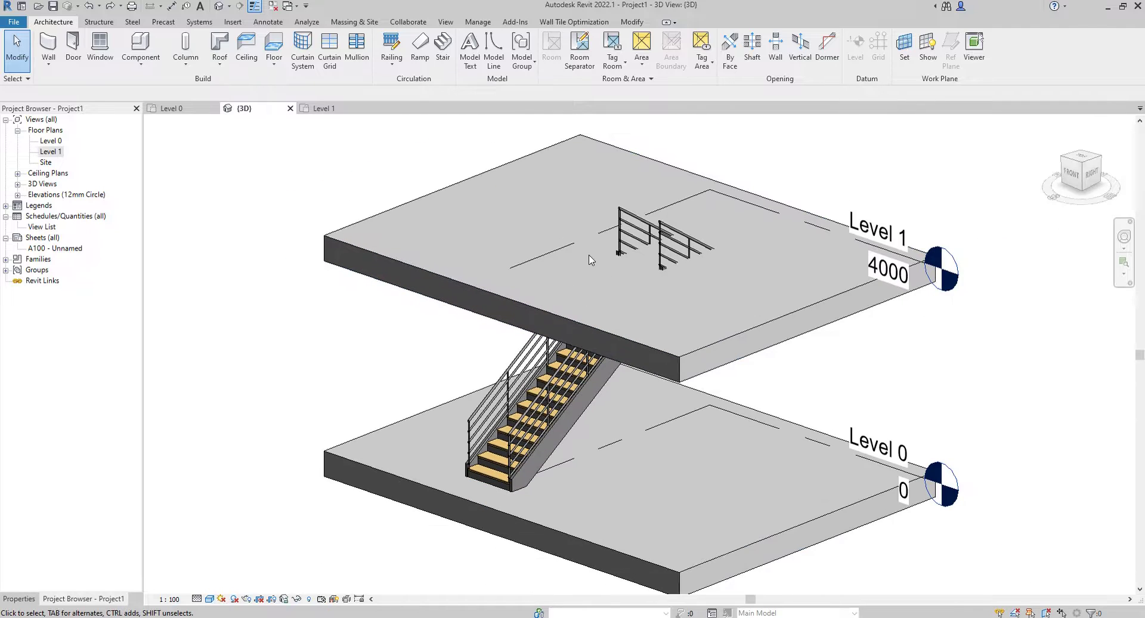
pyautogui.click(754, 251)
pyautogui.moveTo(721, 302); pyautogui.dragTo(652, 360, button='middle')
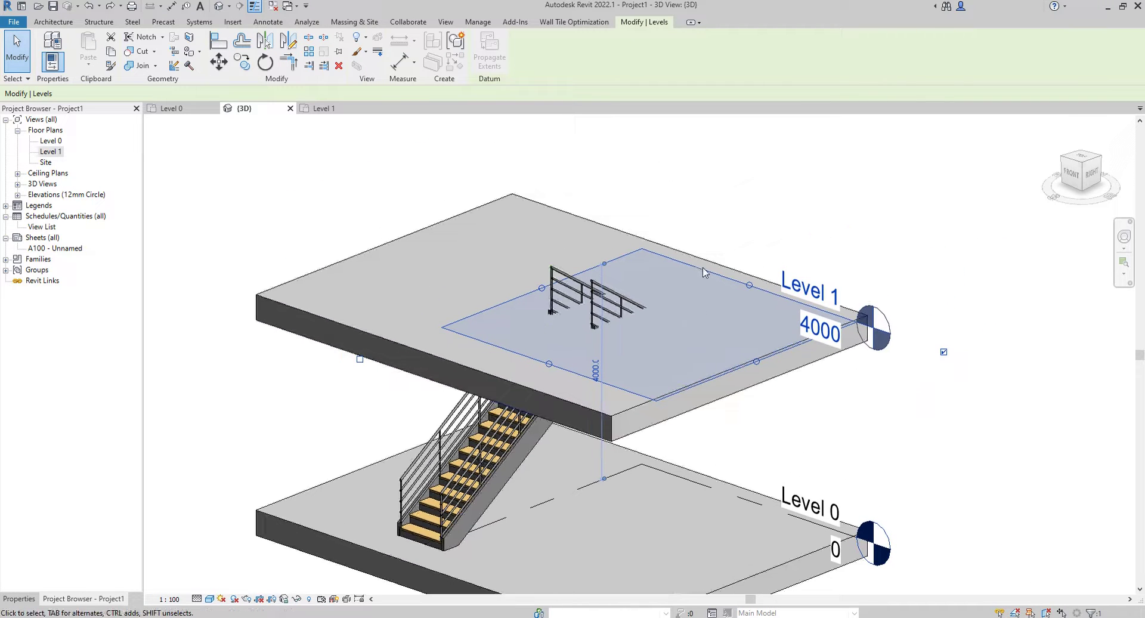
pyautogui.click(243, 69)
pyautogui.click(753, 263)
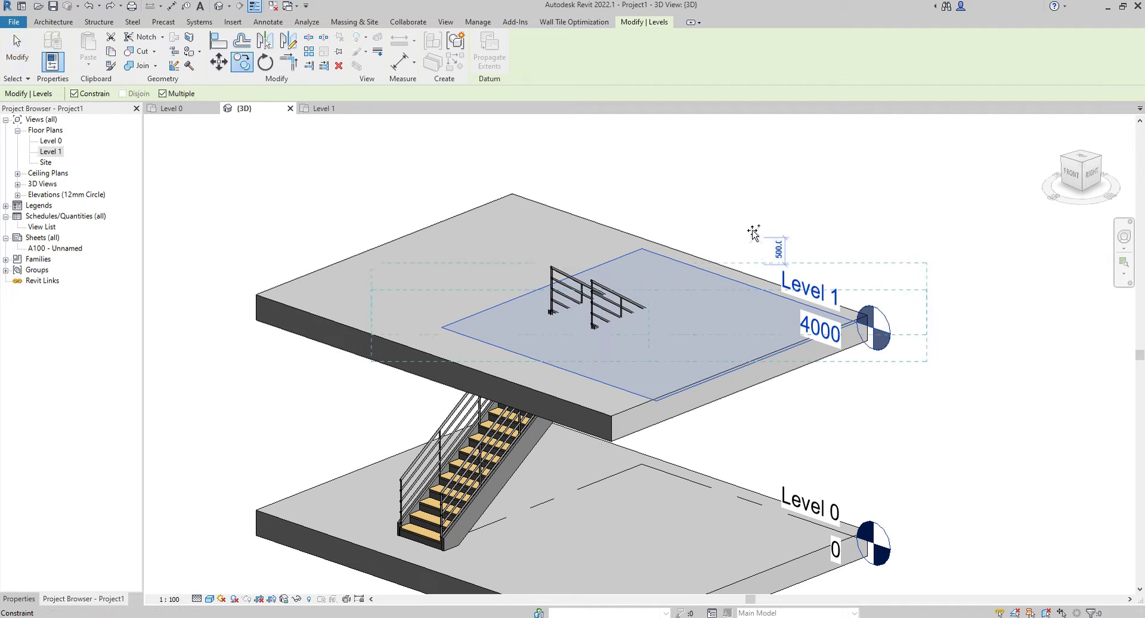
pyautogui.moveTo(754, 142); pyautogui.dragTo(751, 189, button='middle')
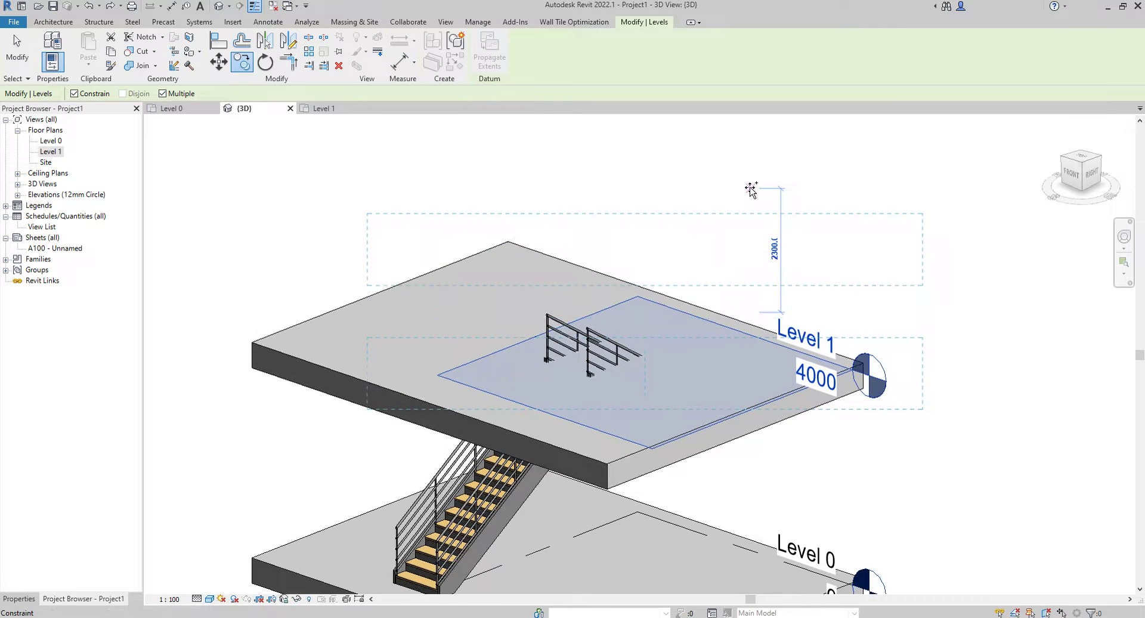
pyautogui.write('4000')
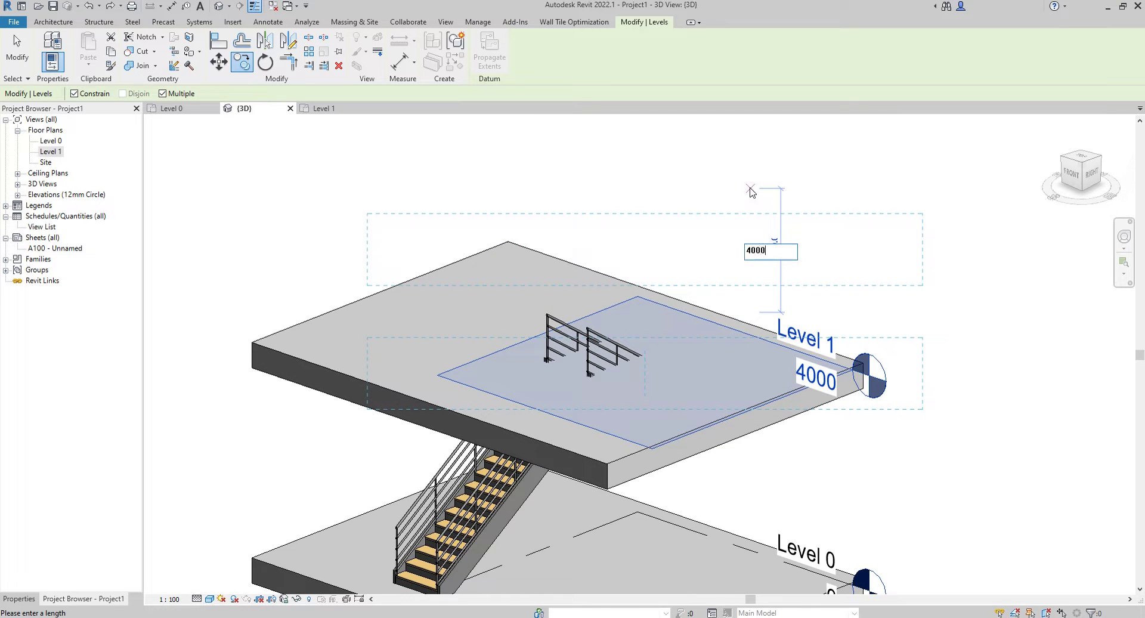
pyautogui.press('Return')
pyautogui.press('Escape')
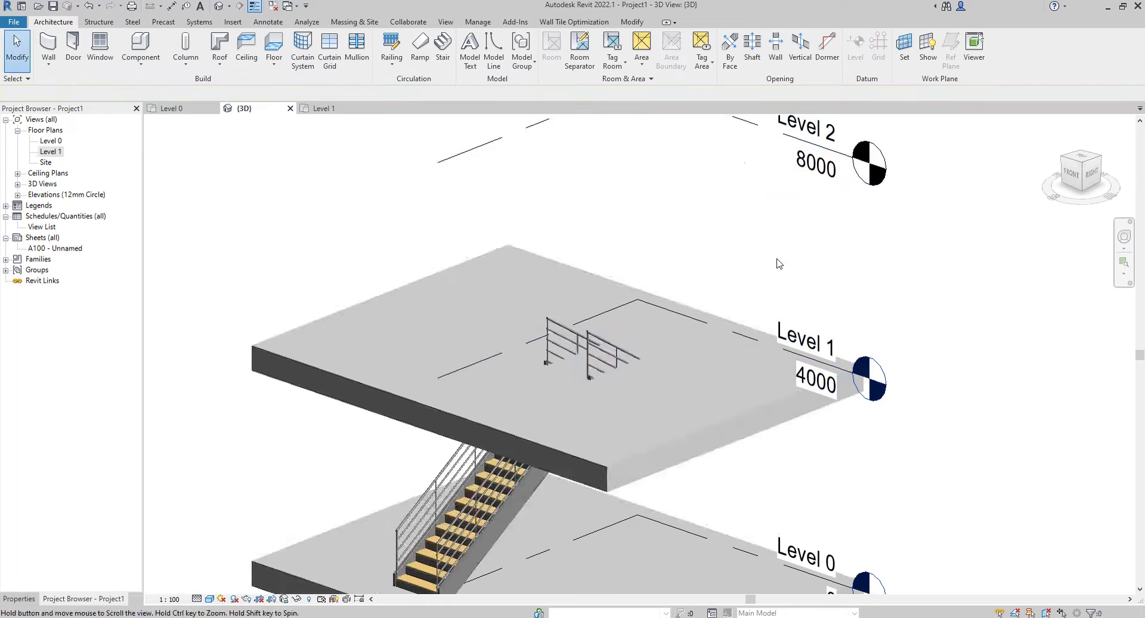
pyautogui.moveTo(777, 259); pyautogui.dragTo(753, 329, button='middle')
pyautogui.scroll(-1, 703, 271)
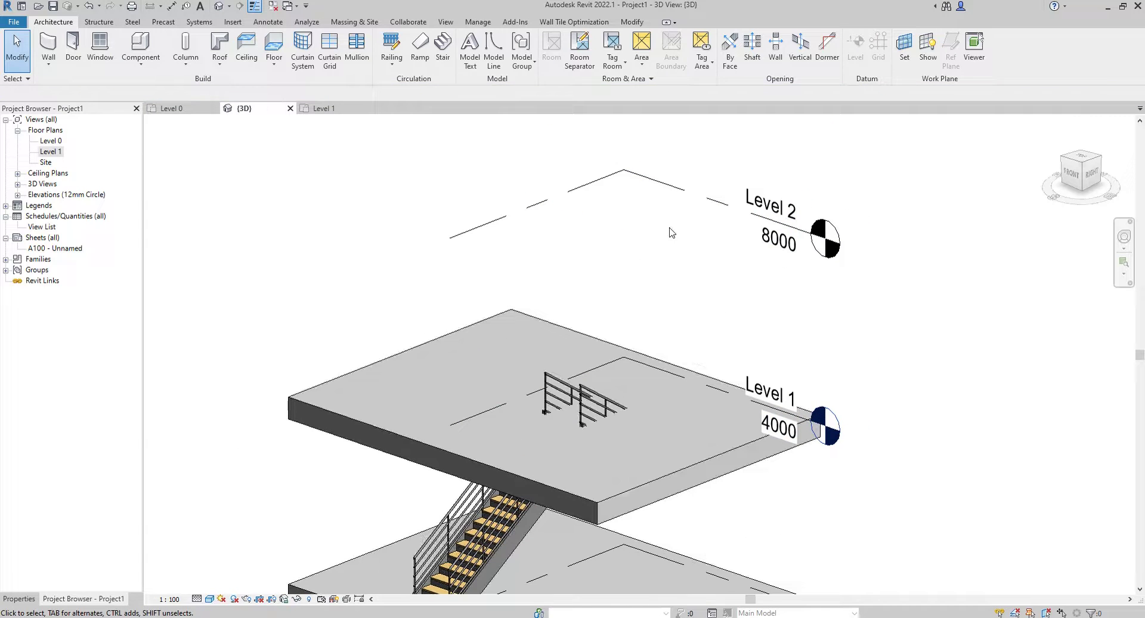
# - Copy the Level 1 floor slab and paste it aligned to Level 2
pyautogui.click(384, 364)
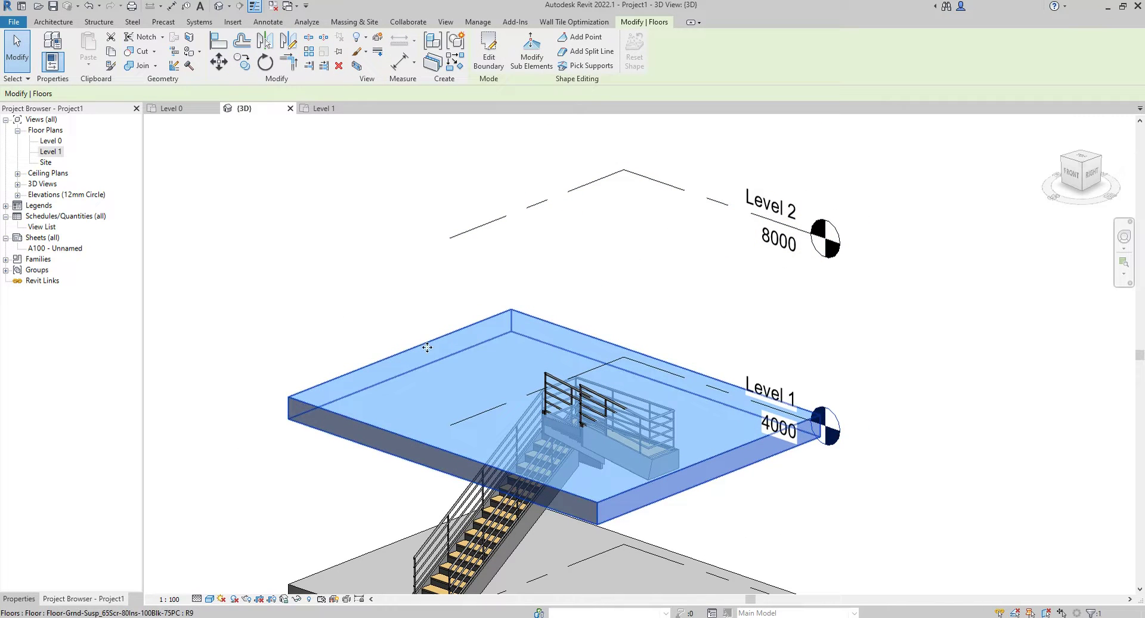
pyautogui.hotkey('ctrl', 'c')
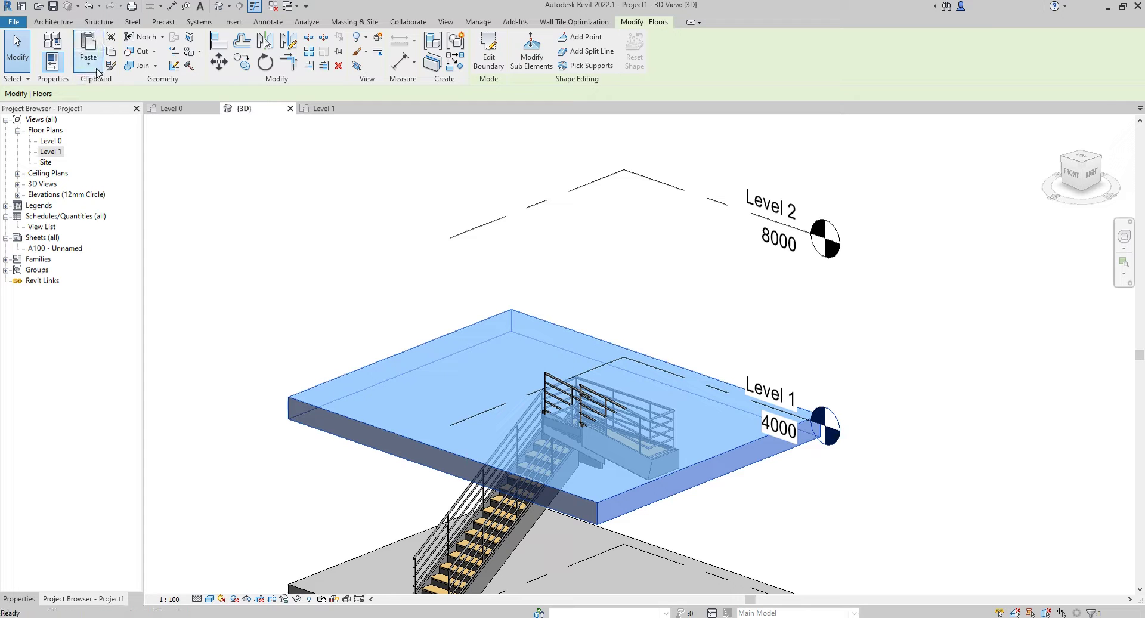
pyautogui.click(88, 59)
pyautogui.click(108, 110)
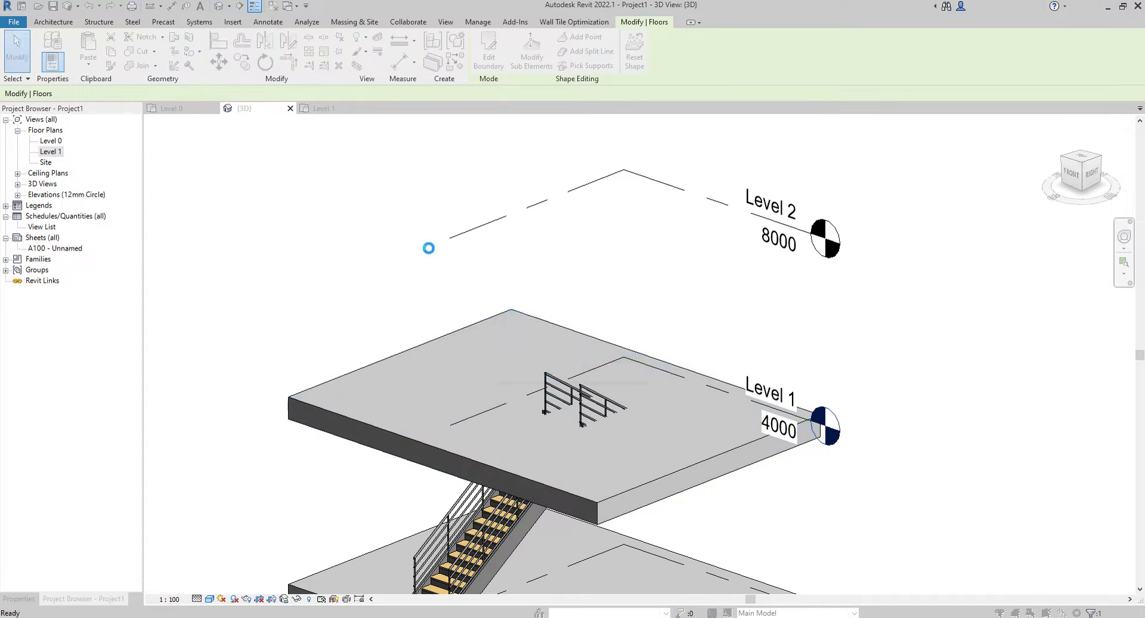
pyautogui.click(649, 361)
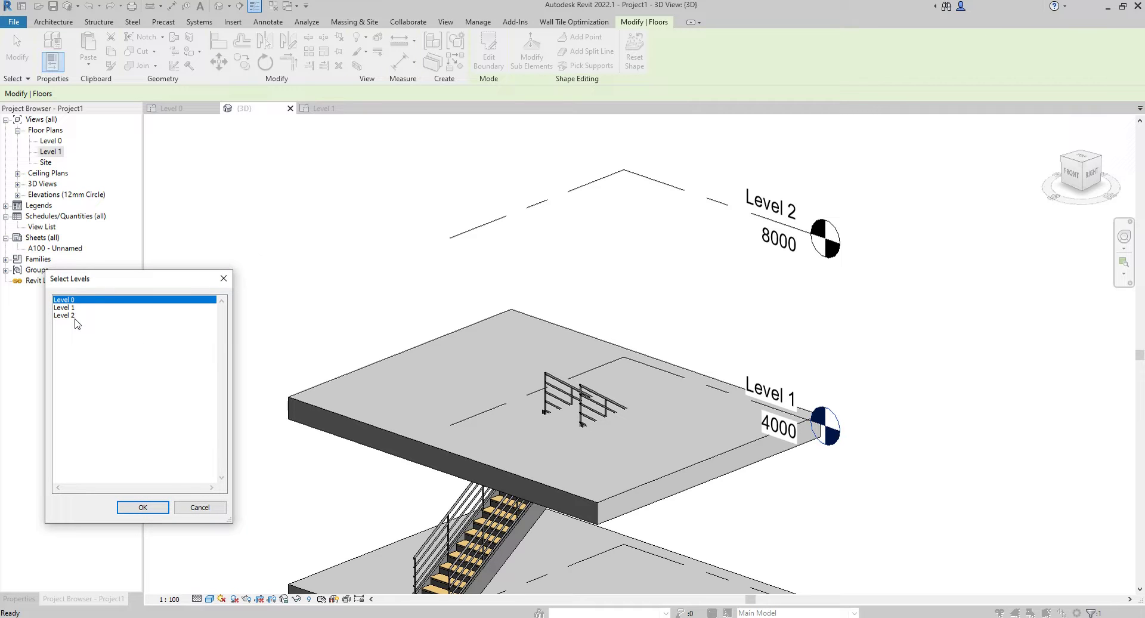
pyautogui.click(74, 317)
pyautogui.click(133, 506)
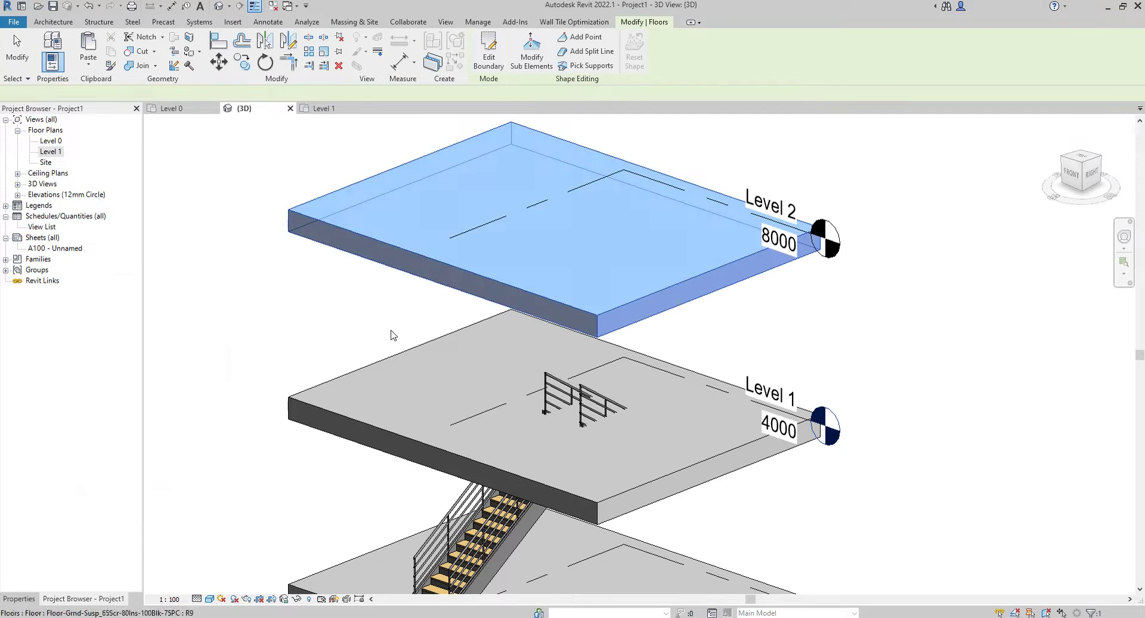
pyautogui.click(392, 334)
# - Examine in 3D where the stair meets the Level 1 floor slab, highlighting the slab to see the flights inside it
pyautogui.click(510, 468)
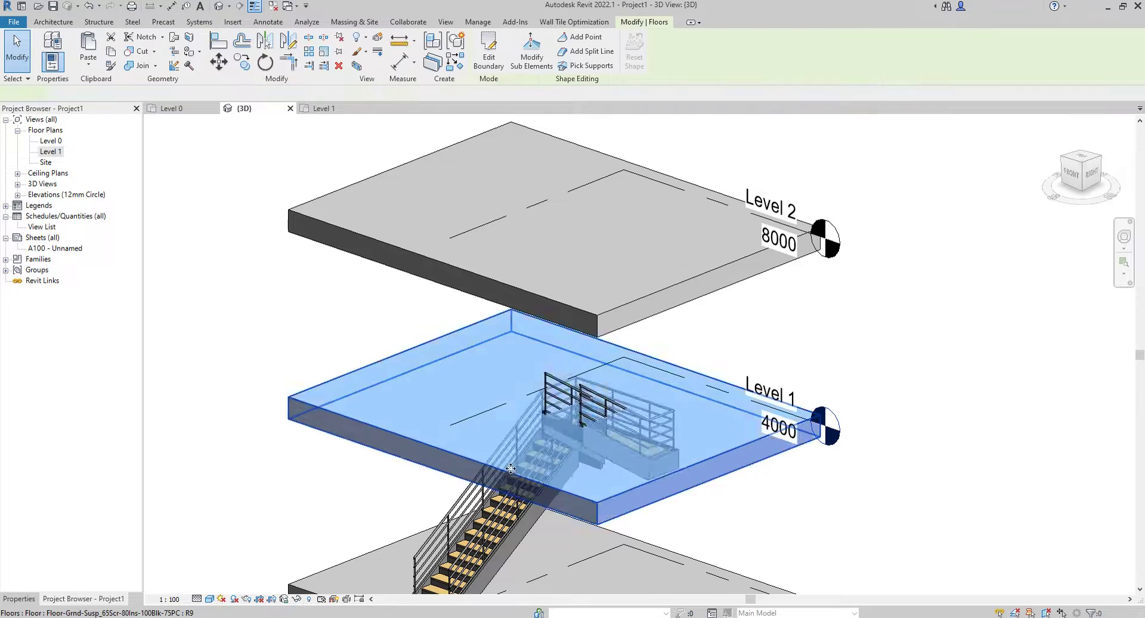
pyautogui.scroll(2, 510, 468)
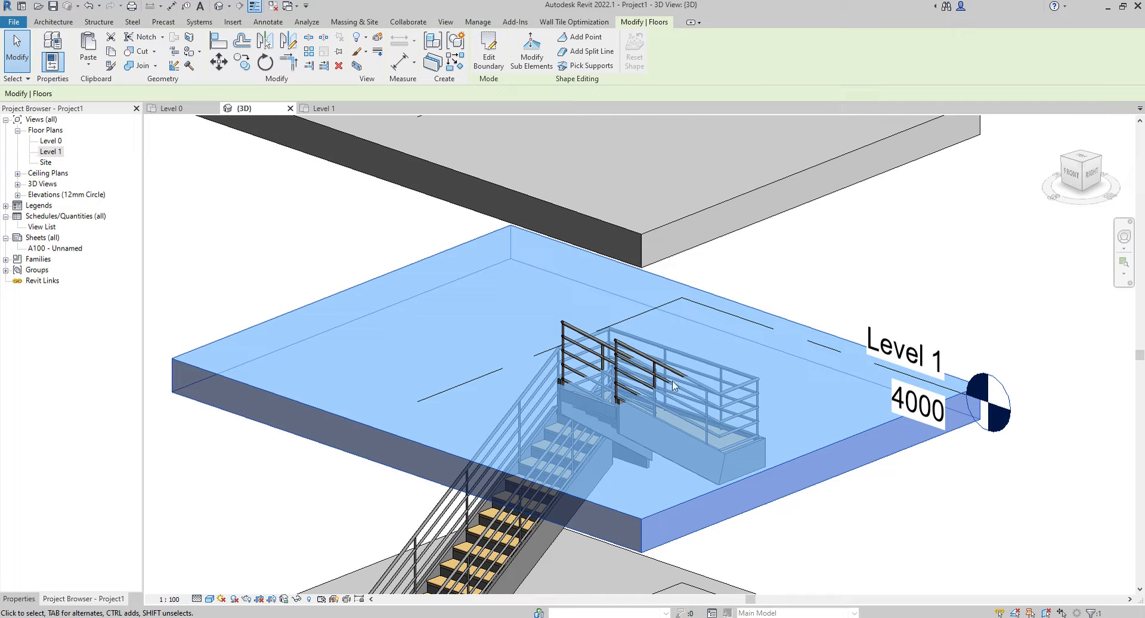
pyautogui.scroll(-1, 674, 386)
pyautogui.press('Escape')
pyautogui.scroll(-3, 574, 389)
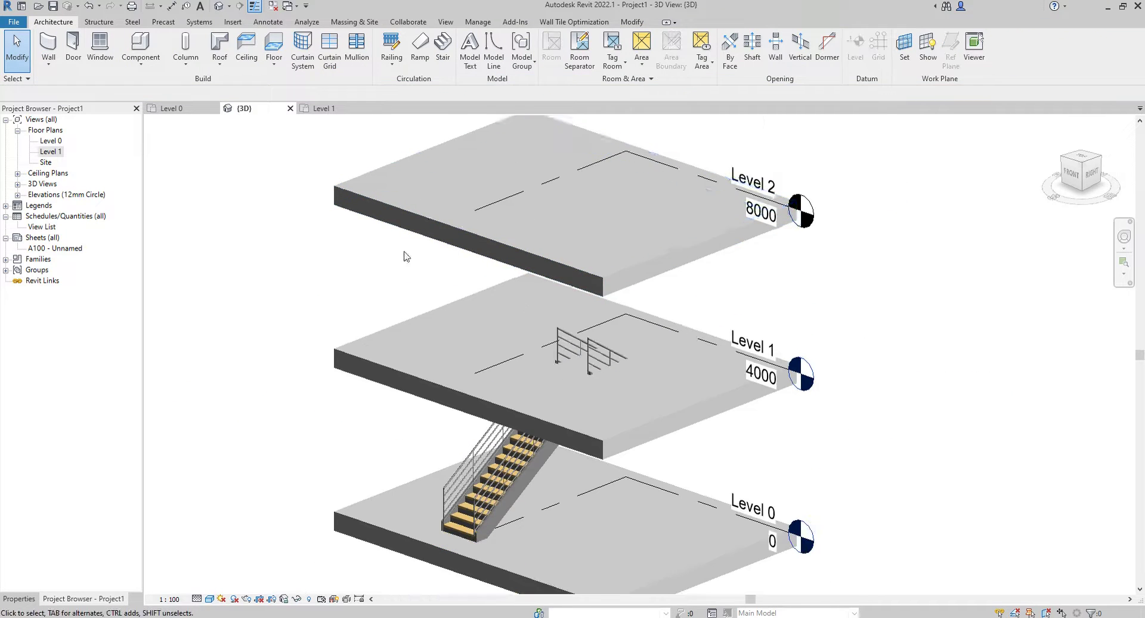
pyautogui.click(428, 322)
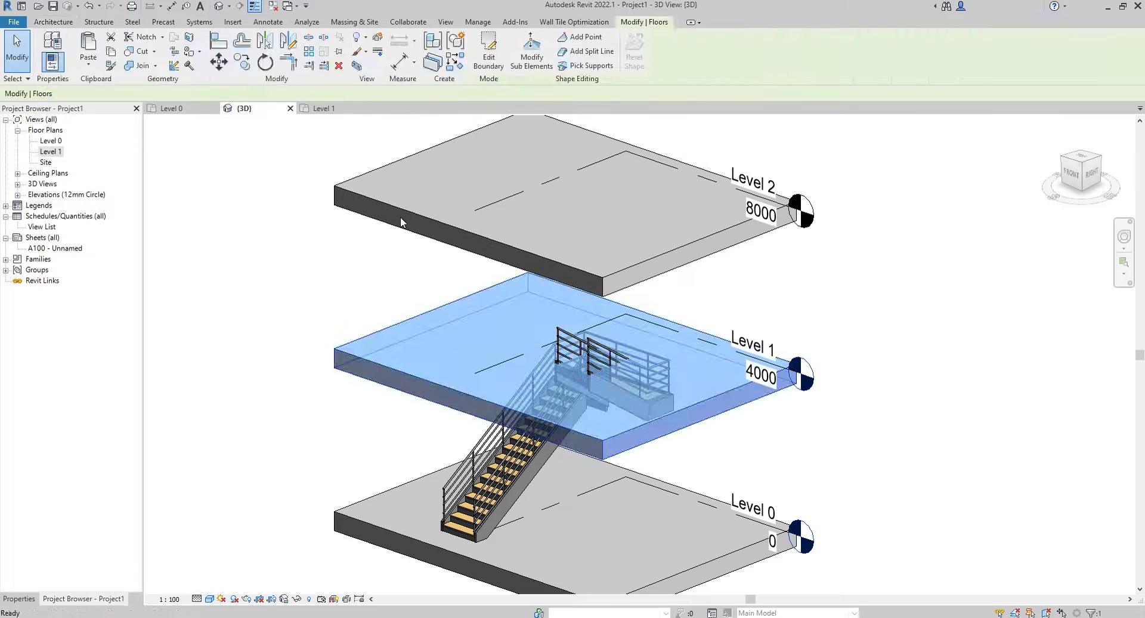
pyautogui.press('Escape')
pyautogui.scroll(1, 440, 322)
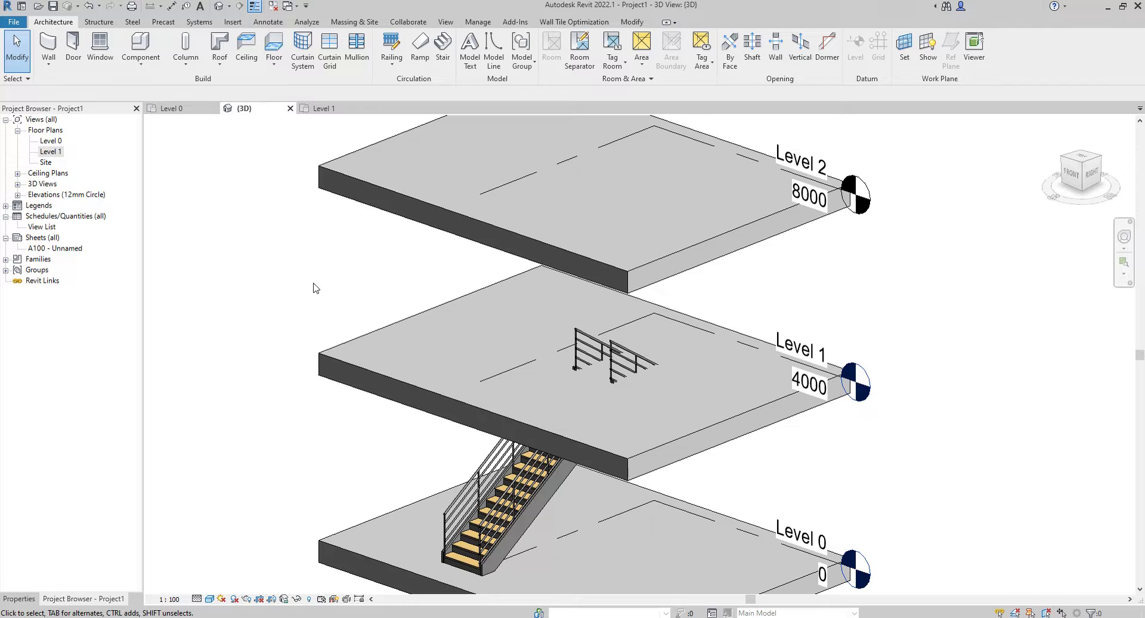
# - Copy the assembled stair and paste it aligned to Level 1, dismissing the railing warning
pyautogui.click(493, 508)
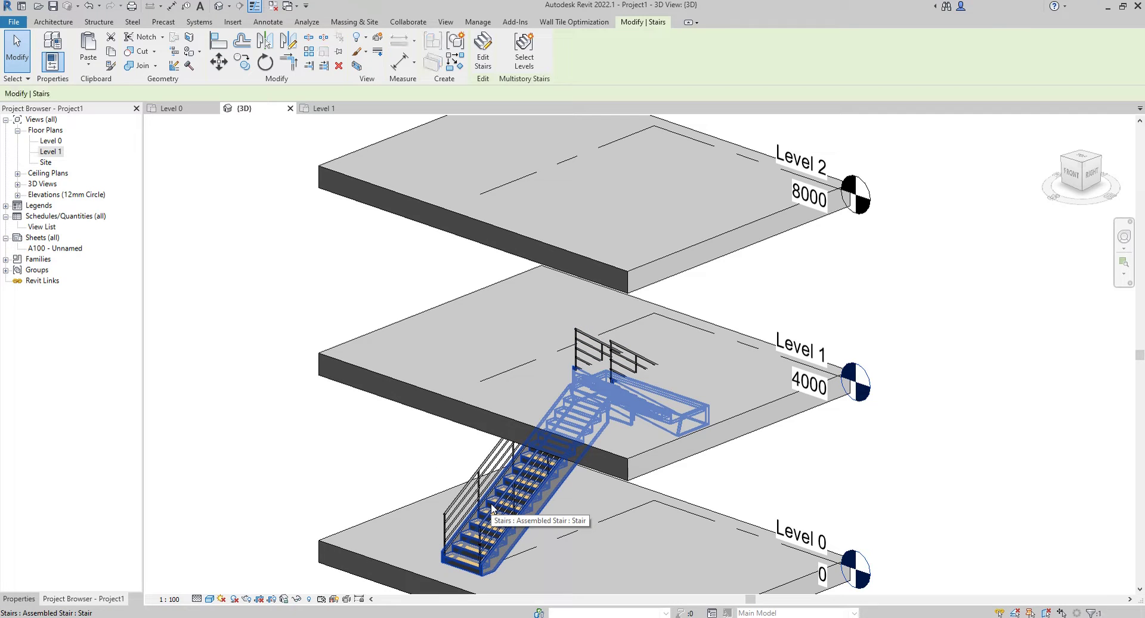
pyautogui.click(90, 64)
pyautogui.click(128, 107)
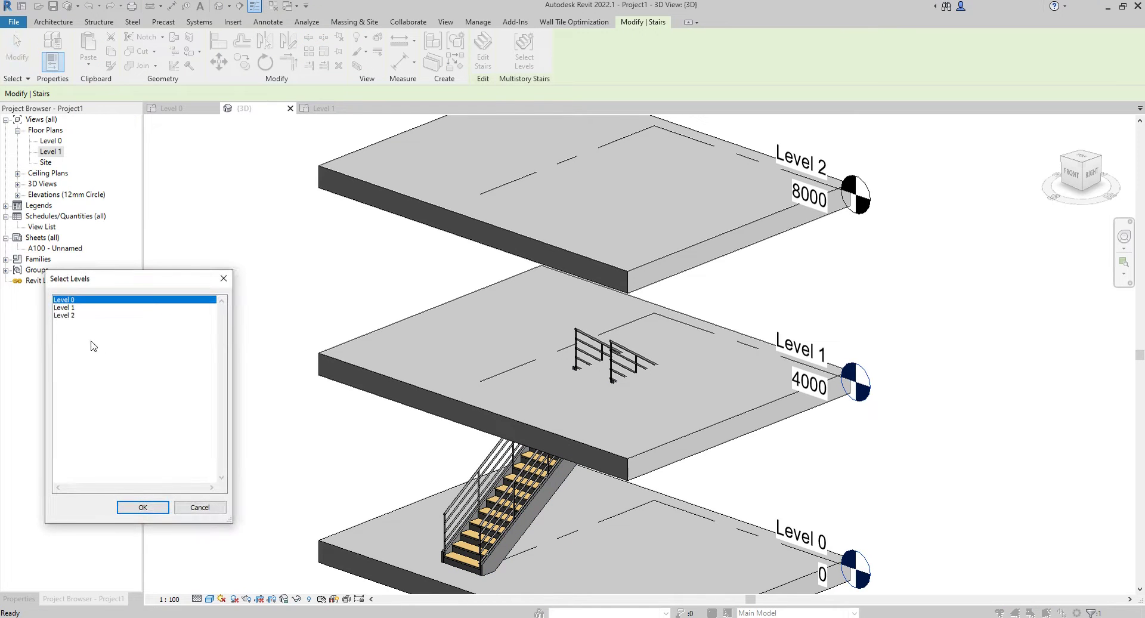
pyautogui.click(75, 316)
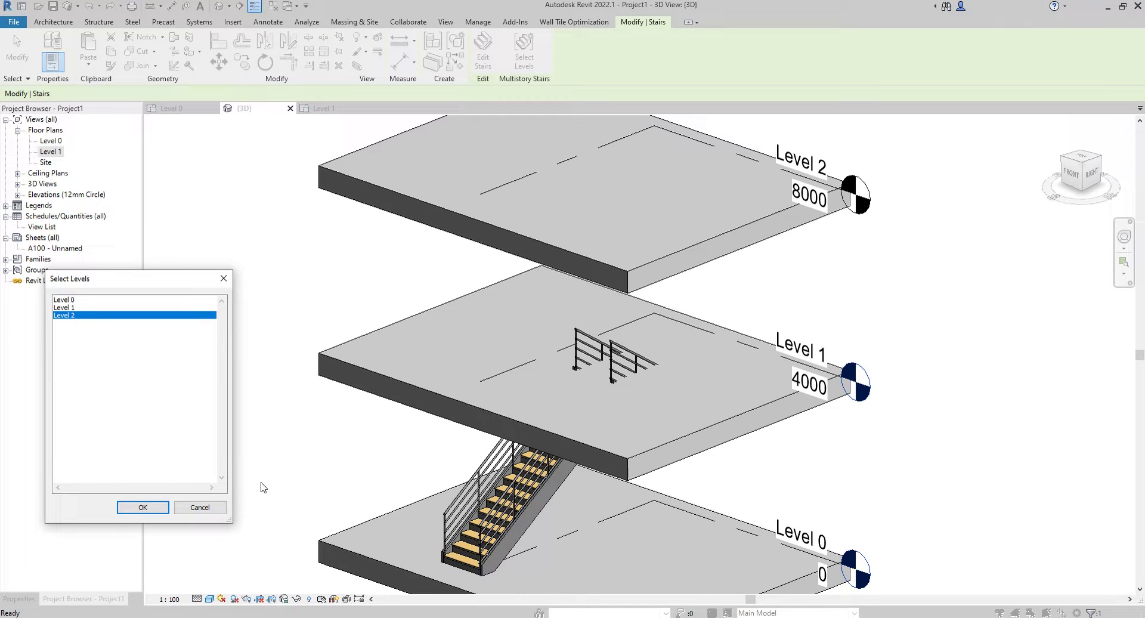
pyautogui.click(69, 308)
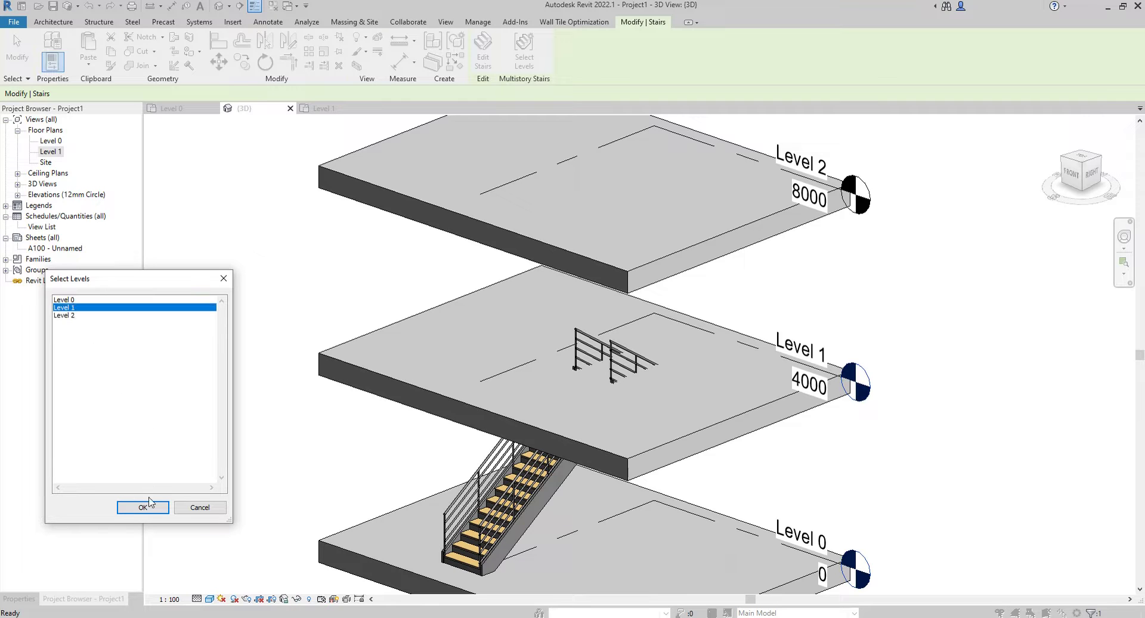
pyautogui.click(157, 507)
pyautogui.press('Escape')
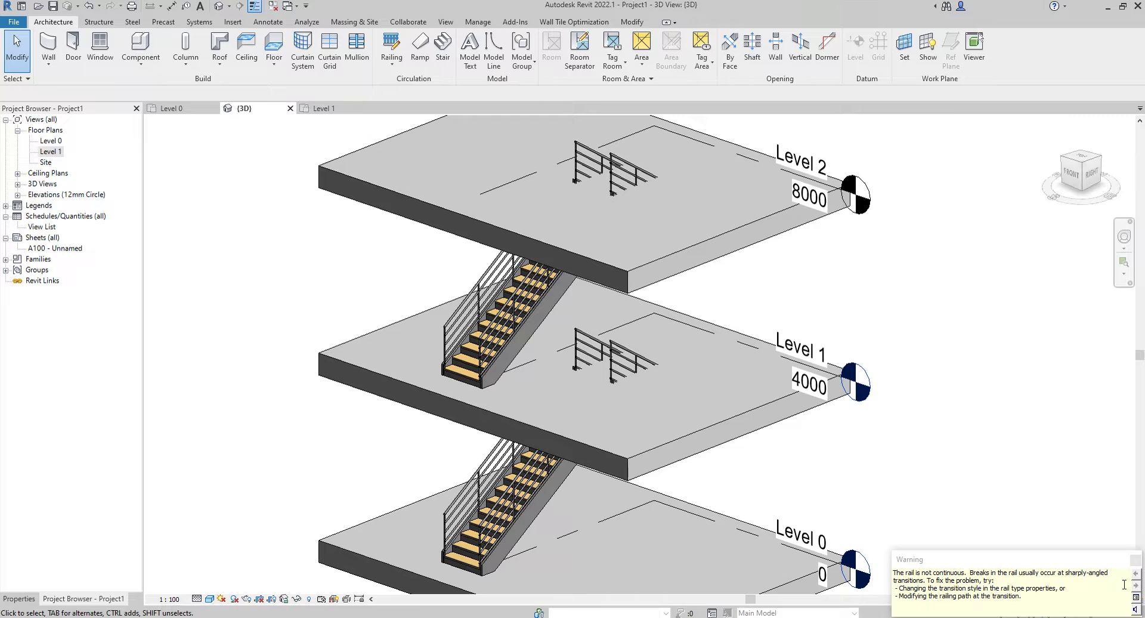
pyautogui.click(1135, 560)
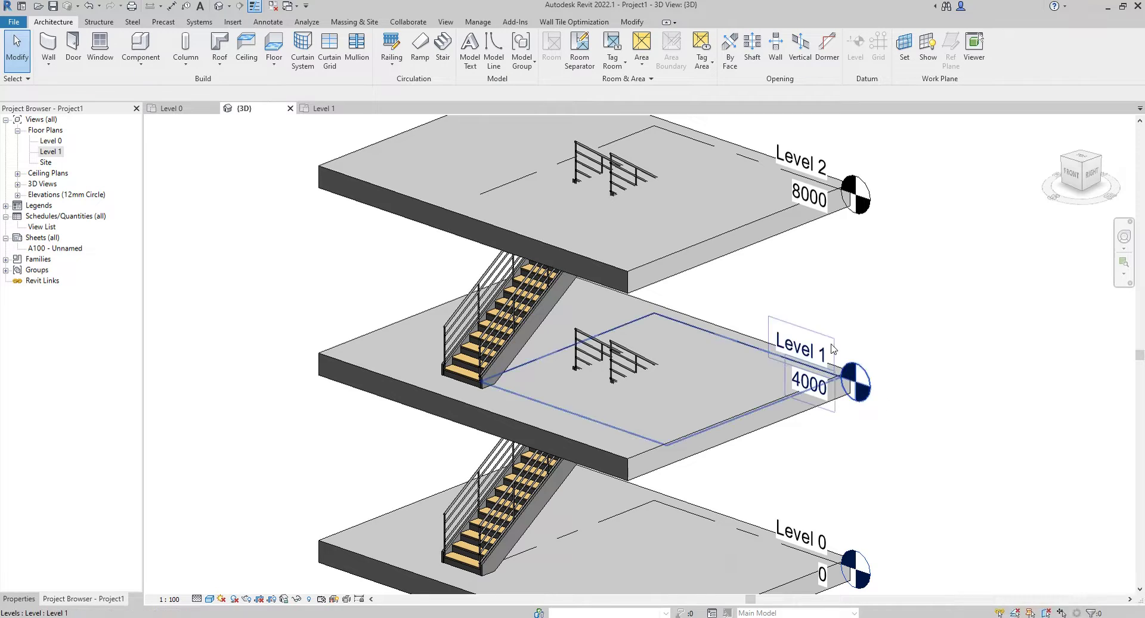
pyautogui.moveTo(834, 349)
pyautogui.keyDown('shift'); pyautogui.mouseDown(button='middle')
pyautogui.moveTo(635, 199)
pyautogui.moveTo(639, 250)
pyautogui.moveTo(771, 270)
pyautogui.moveTo(813, 263)
pyautogui.moveTo(844, 287)
pyautogui.moveTo(832, 285)
pyautogui.mouseUp(button='middle'); pyautogui.keyUp('shift')
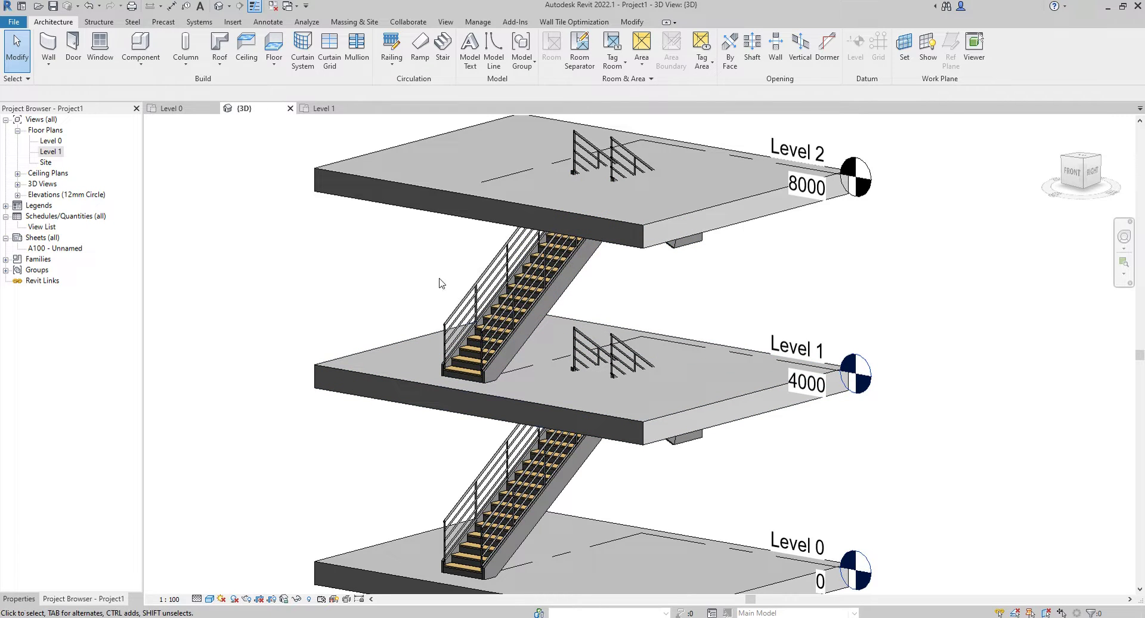
# - Create a rectangular 2800 by 2800 mm shaft opening in the Level 0 plan, enclosing the landing and the full shorter flight
pyautogui.click(187, 113)
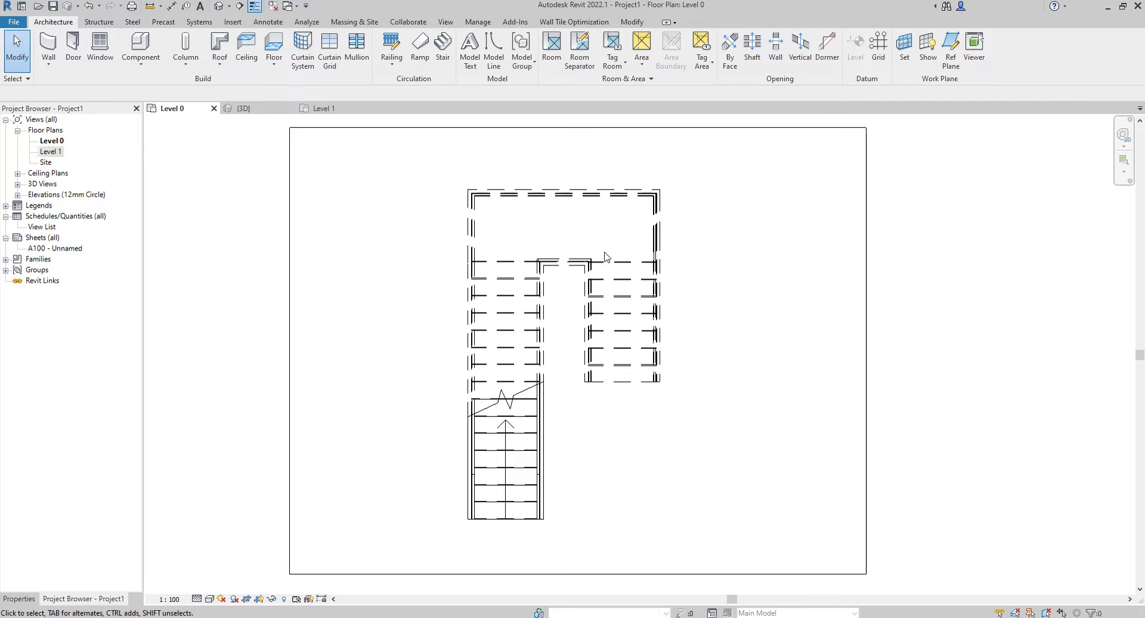
pyautogui.click(755, 63)
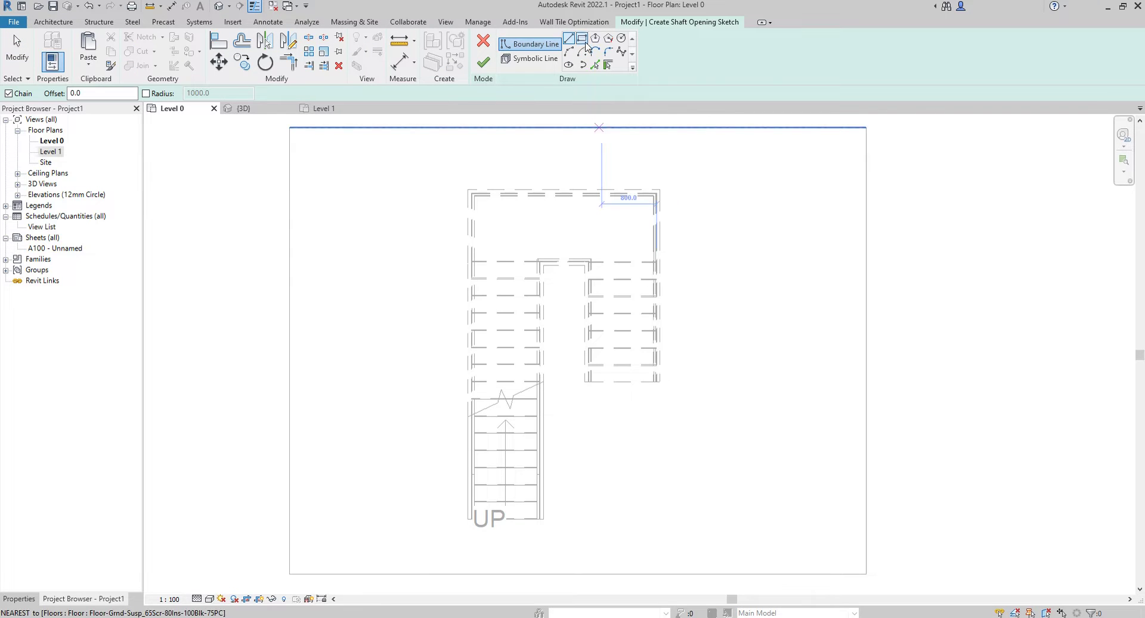
pyautogui.click(584, 41)
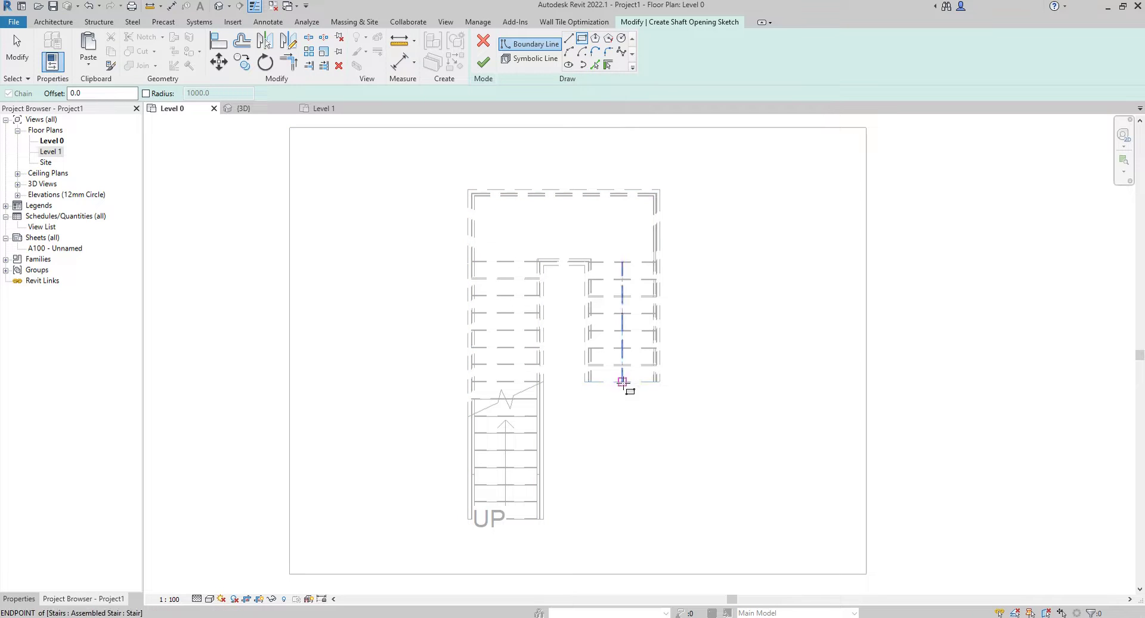
pyautogui.click(659, 382)
pyautogui.scroll(2, 508, 245)
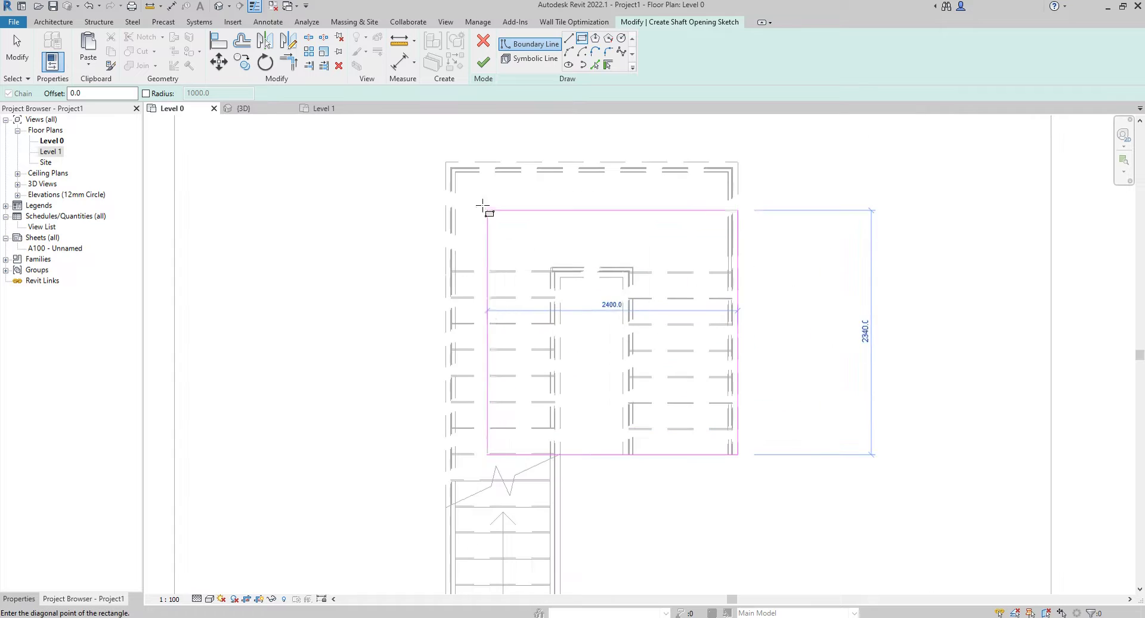
pyautogui.click(446, 161)
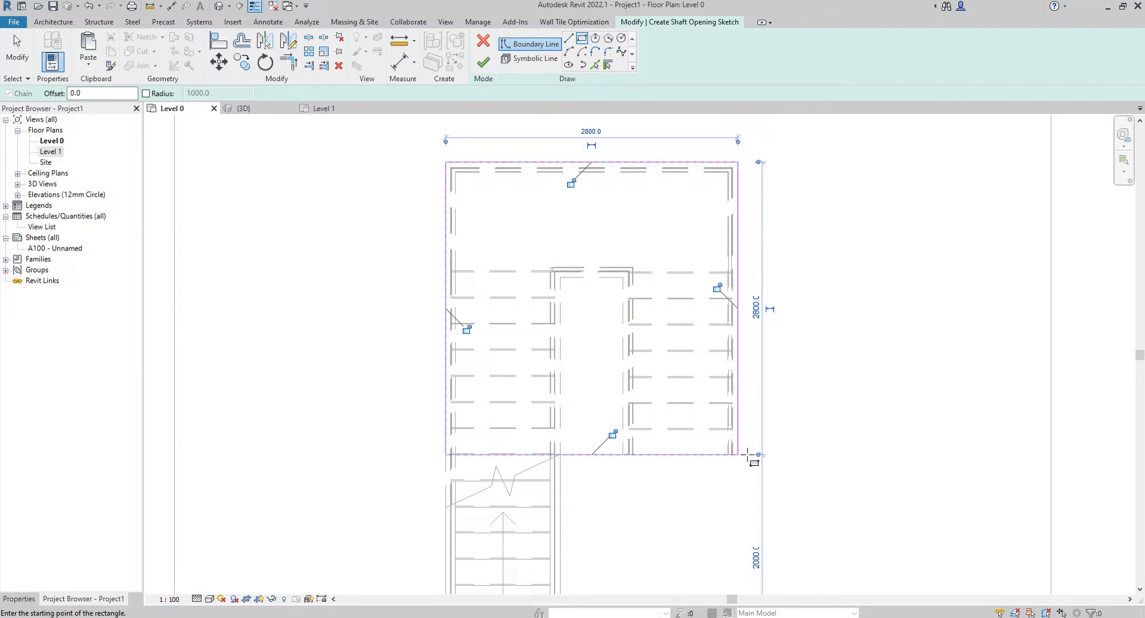
pyautogui.click(482, 65)
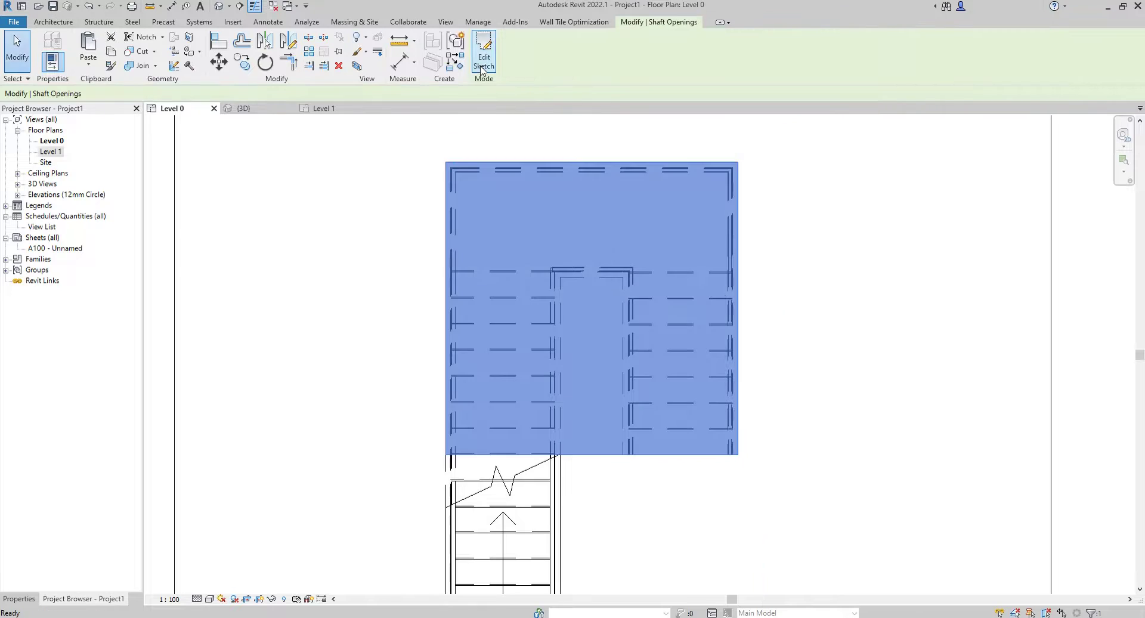
pyautogui.click(387, 238)
pyautogui.scroll(-2, 432, 269)
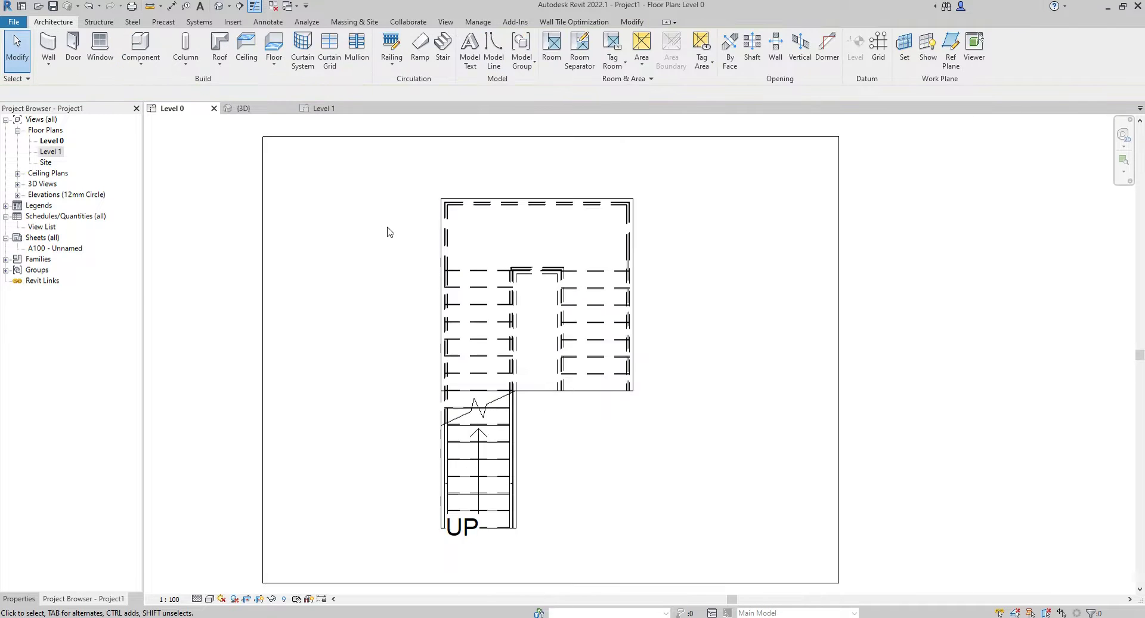
# - Inspect in 3D which floors the shaft opening cuts and how far it extends vertically
pyautogui.click(260, 113)
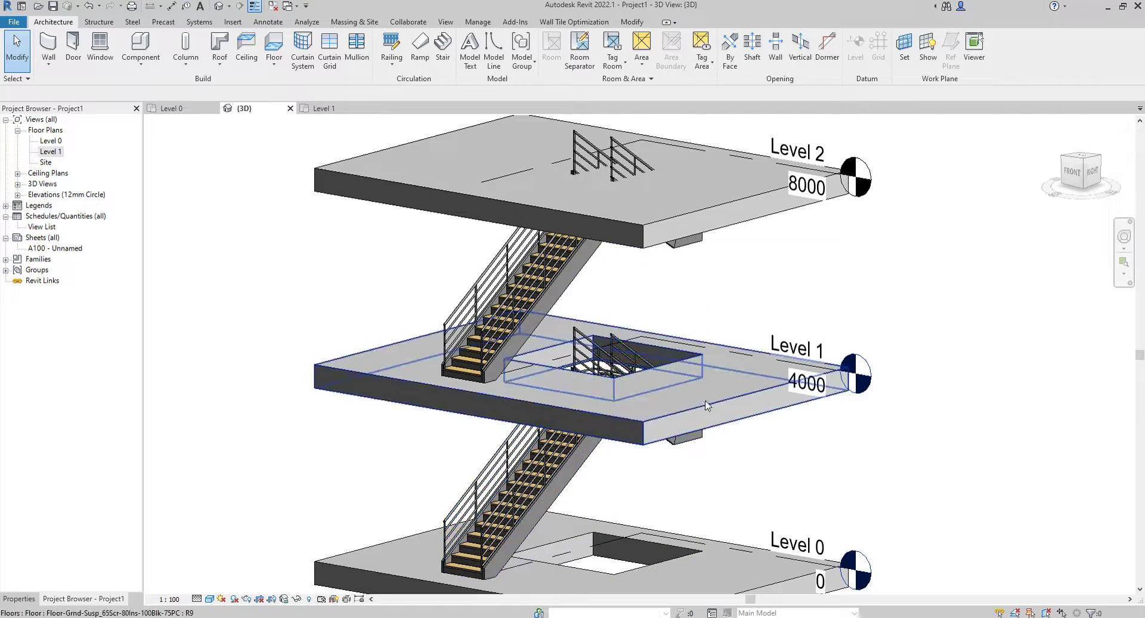
pyautogui.keyDown('shift'); pyautogui.moveTo(655, 370); pyautogui.dragTo(643, 442, button='middle'); pyautogui.keyUp('shift')
pyautogui.scroll(2, 576, 328)
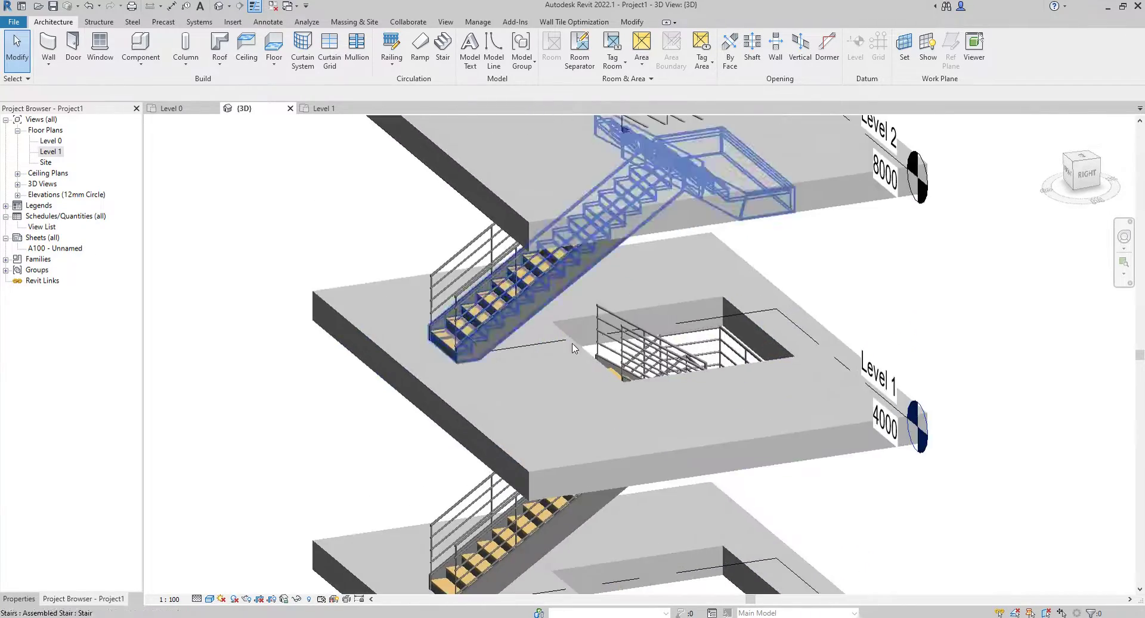
pyautogui.scroll(-3, 669, 458)
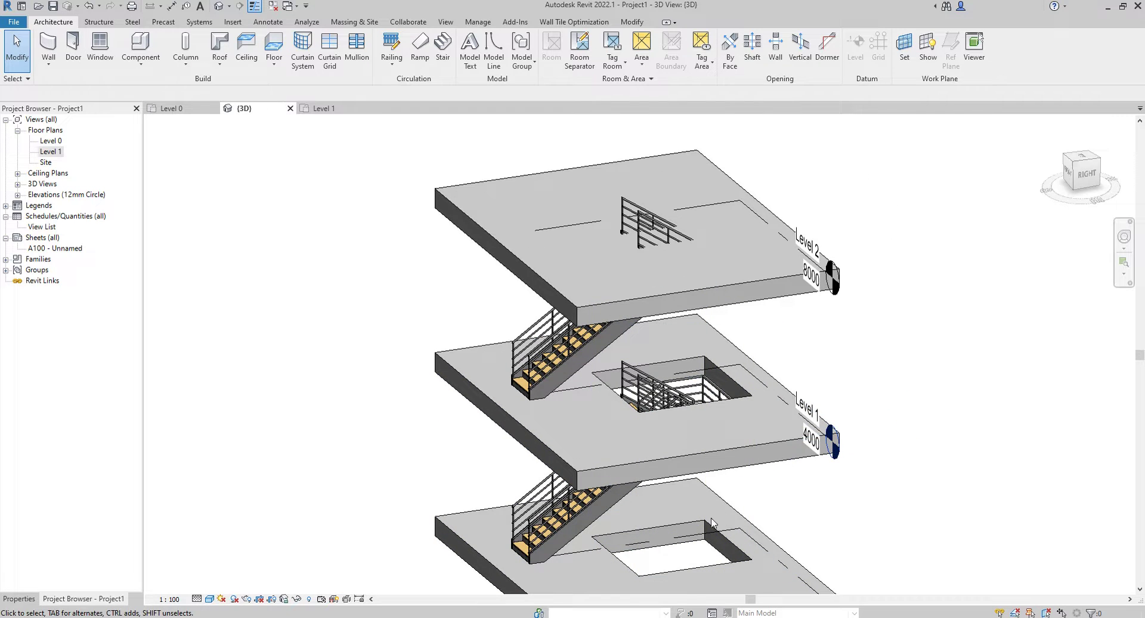
pyautogui.scroll(2, 706, 514)
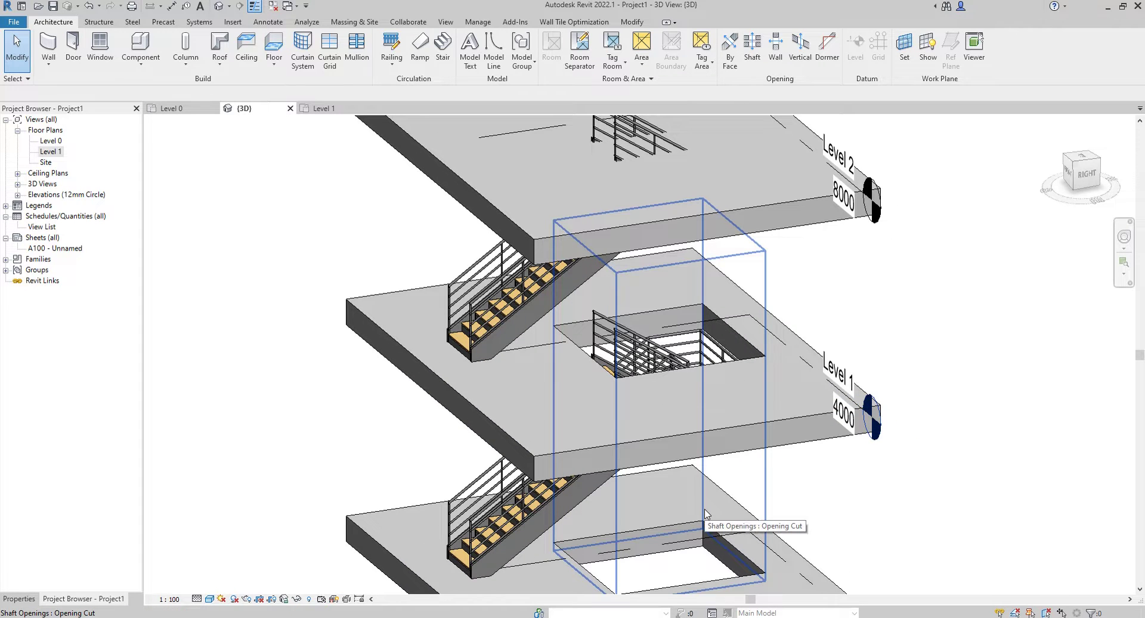
# - Set the shaft opening's base offset to 0 so that it starts at Level 0
pyautogui.click(707, 515)
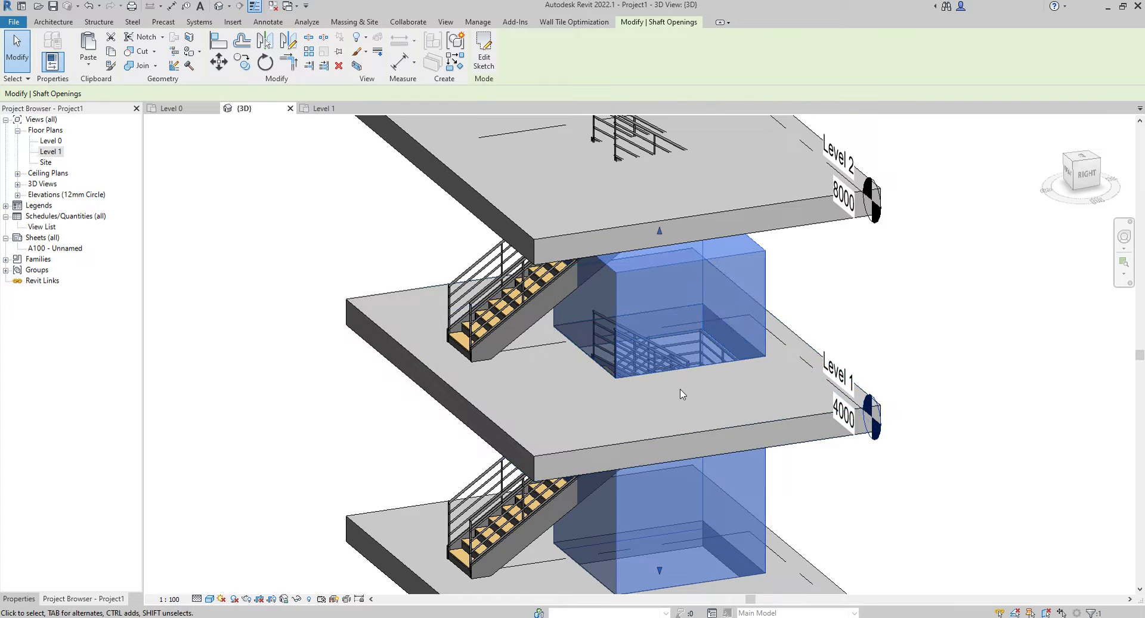
pyautogui.keyDown('shift'); pyautogui.moveTo(752, 396); pyautogui.dragTo(779, 375, button='middle'); pyautogui.keyUp('shift')
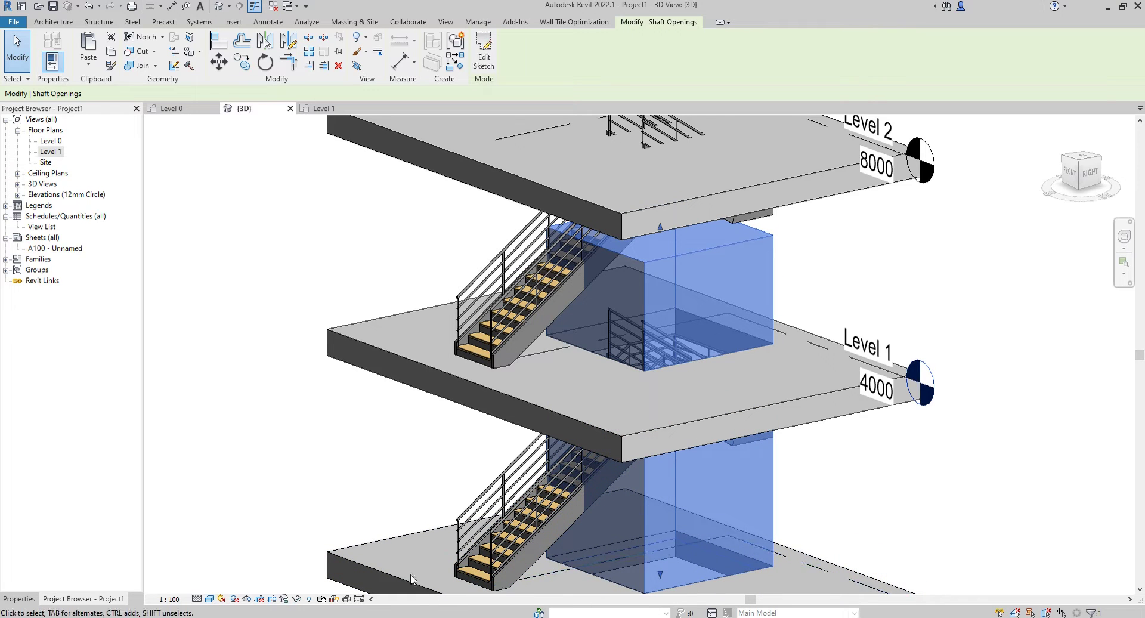
pyautogui.click(19, 598)
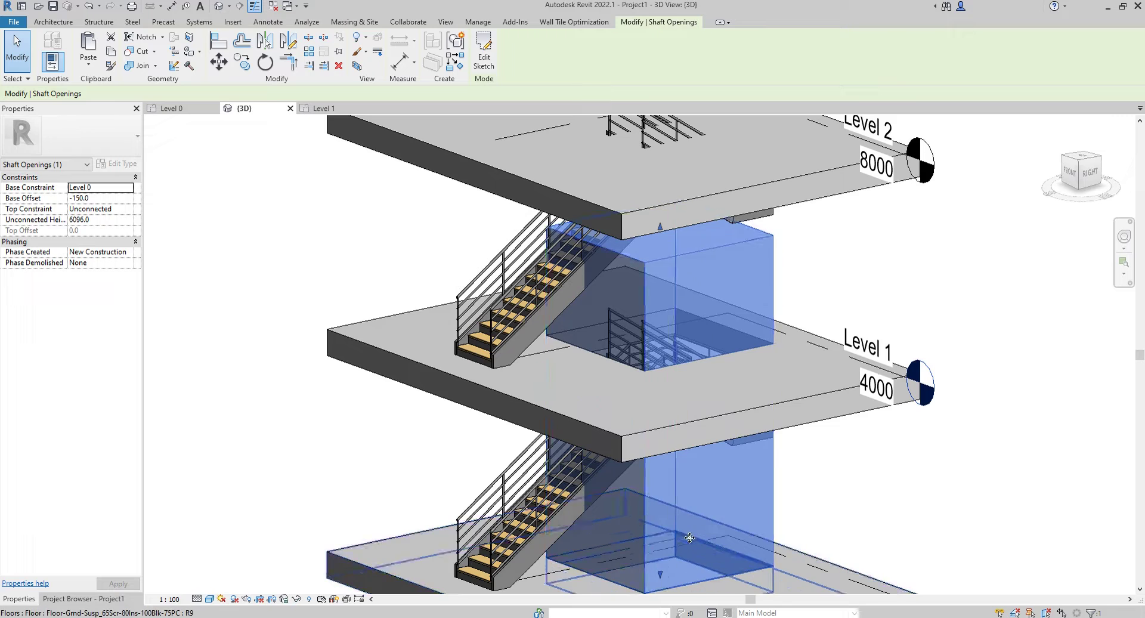
pyautogui.scroll(-2, 719, 508)
pyautogui.moveTo(720, 509); pyautogui.dragTo(689, 467, button='middle')
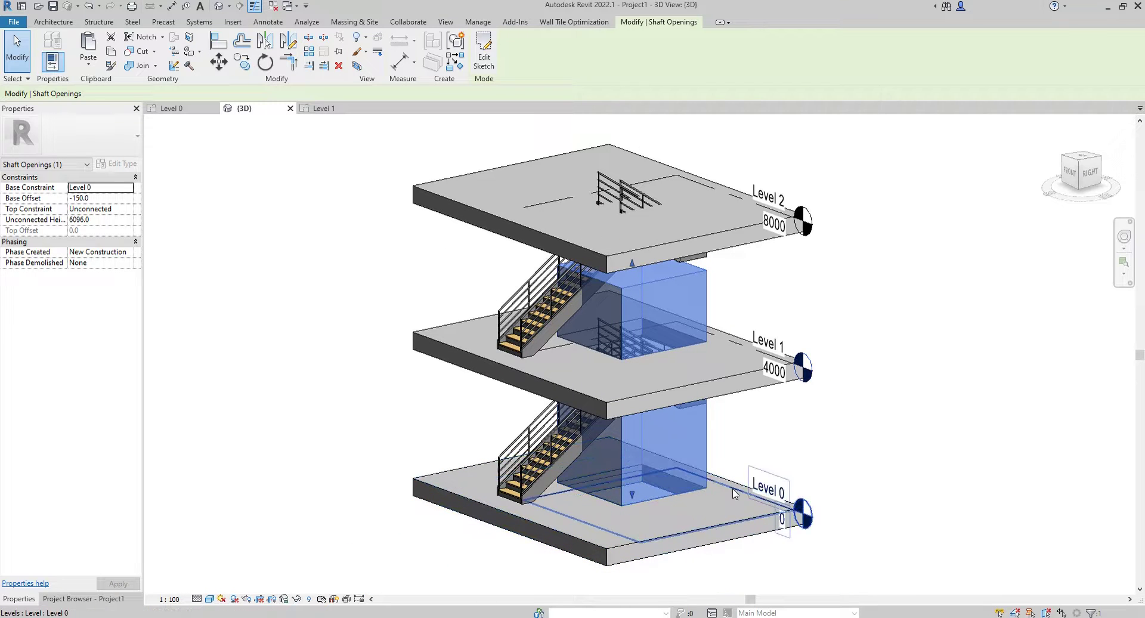
pyautogui.scroll(3, 733, 492)
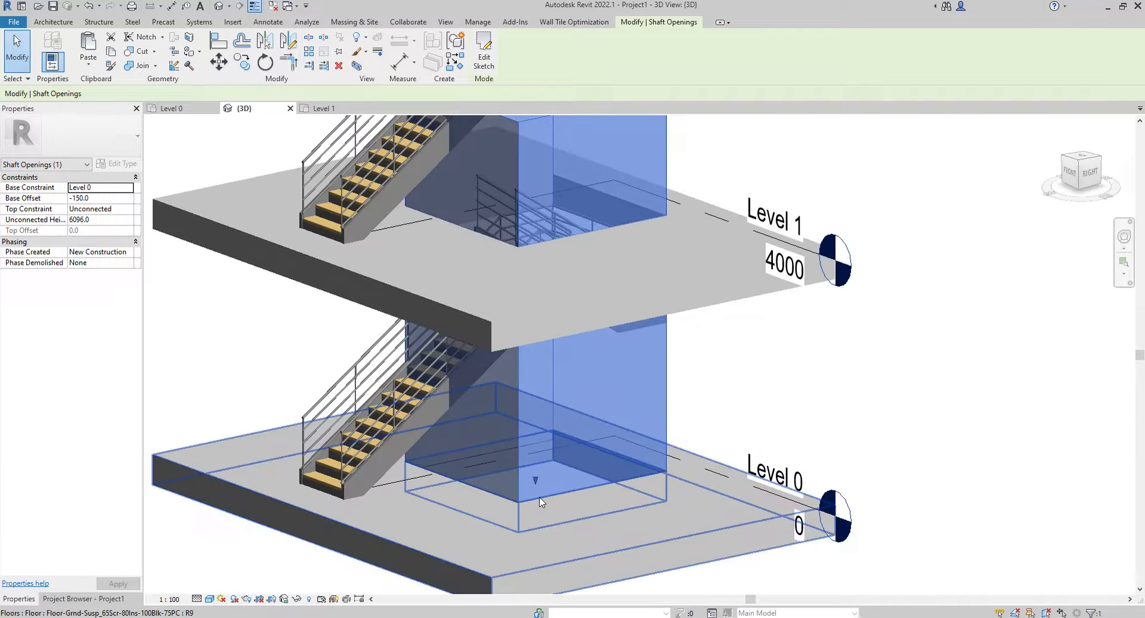
pyautogui.click(108, 199)
pyautogui.write('0')
pyautogui.press('Return')
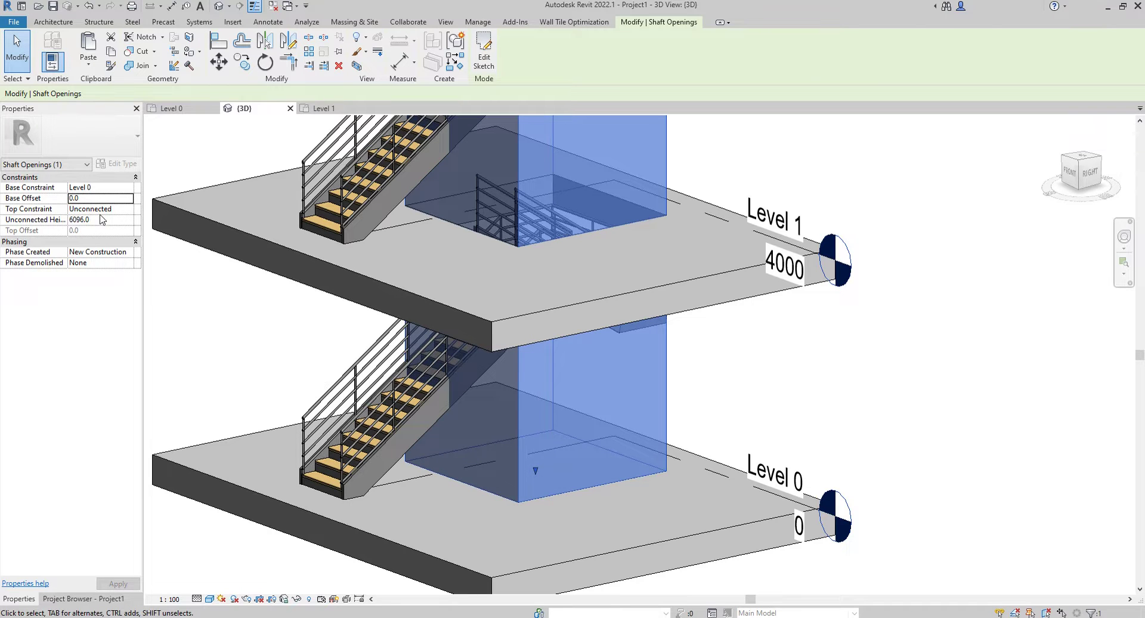
# - Constrain the top of the shaft opening up to Level 2 and apply the change
pyautogui.moveTo(527, 229); pyautogui.dragTo(567, 452, button='middle')
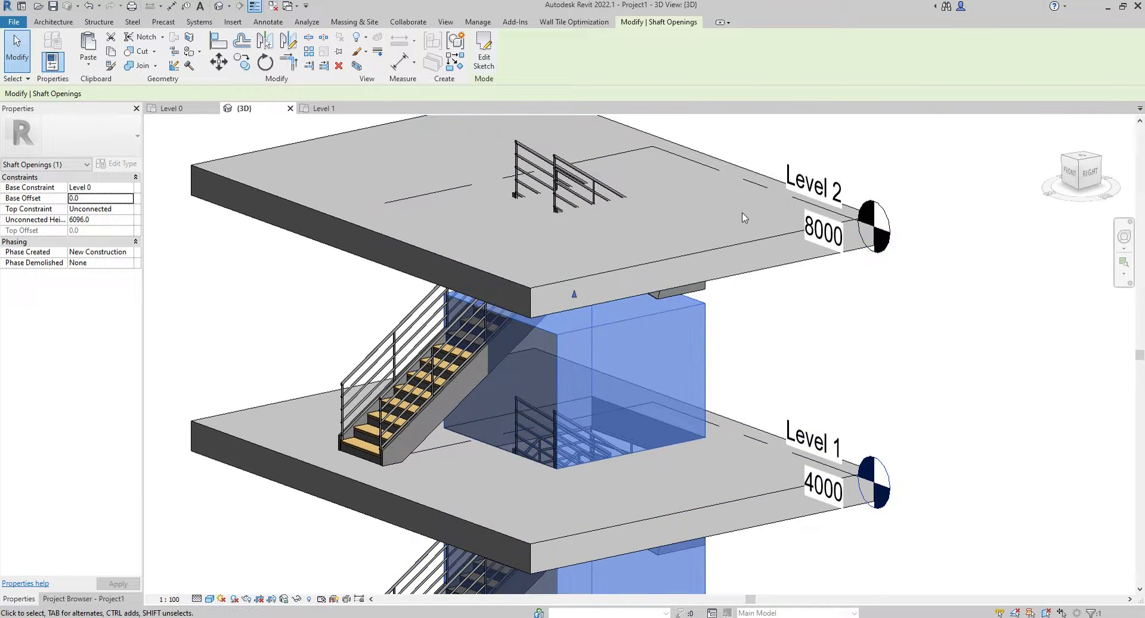
pyautogui.click(130, 220)
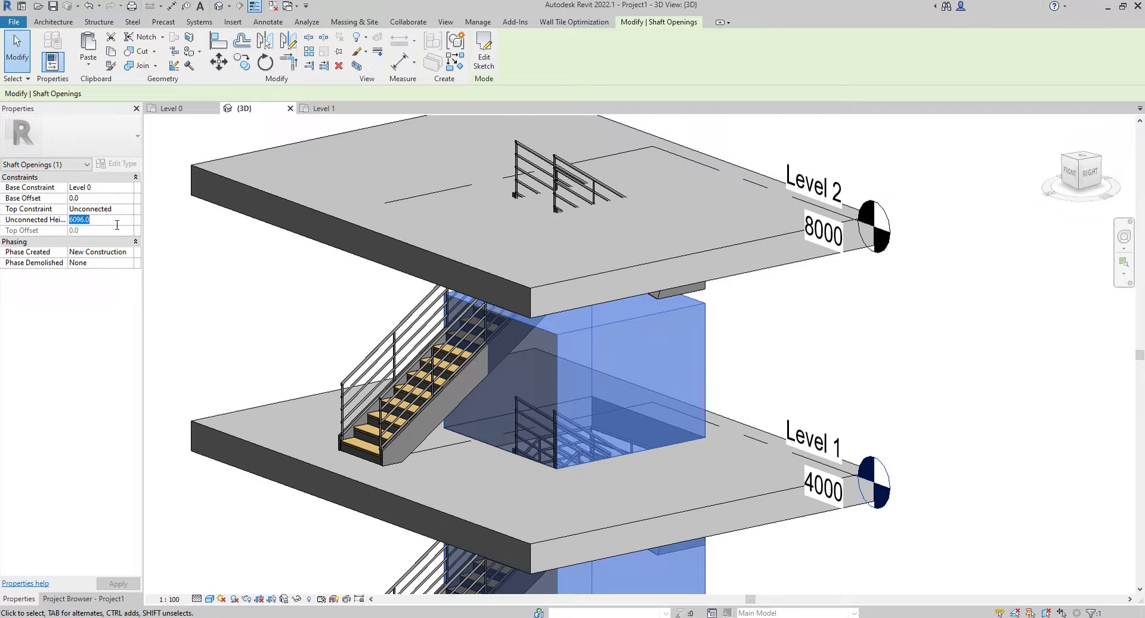
pyautogui.click(130, 209)
pyautogui.click(119, 241)
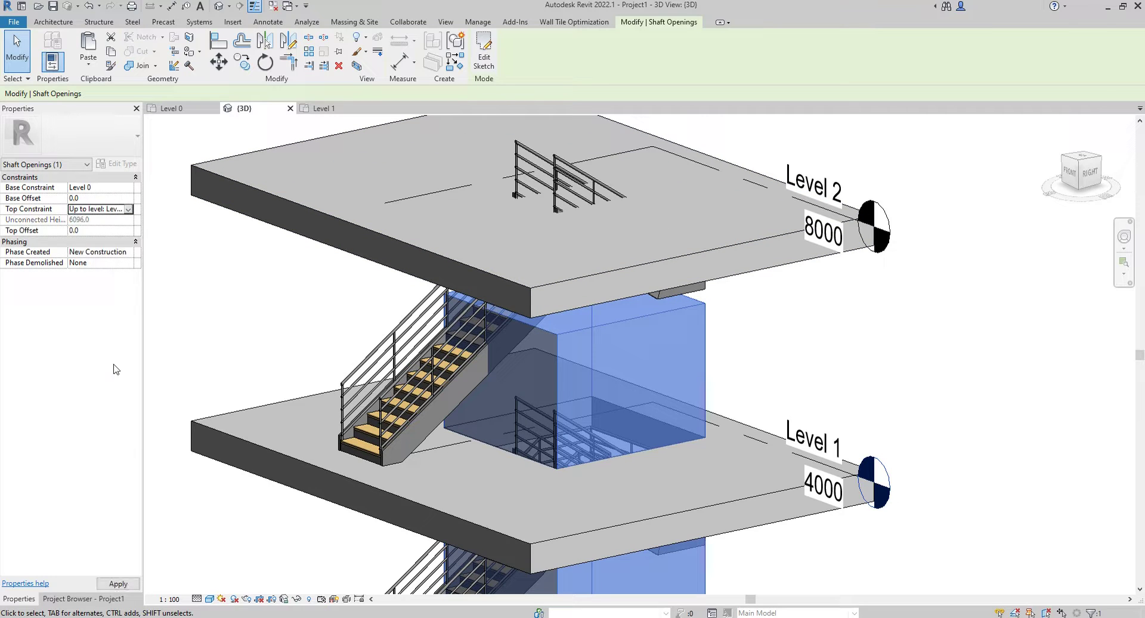
pyautogui.click(118, 584)
pyautogui.click(281, 361)
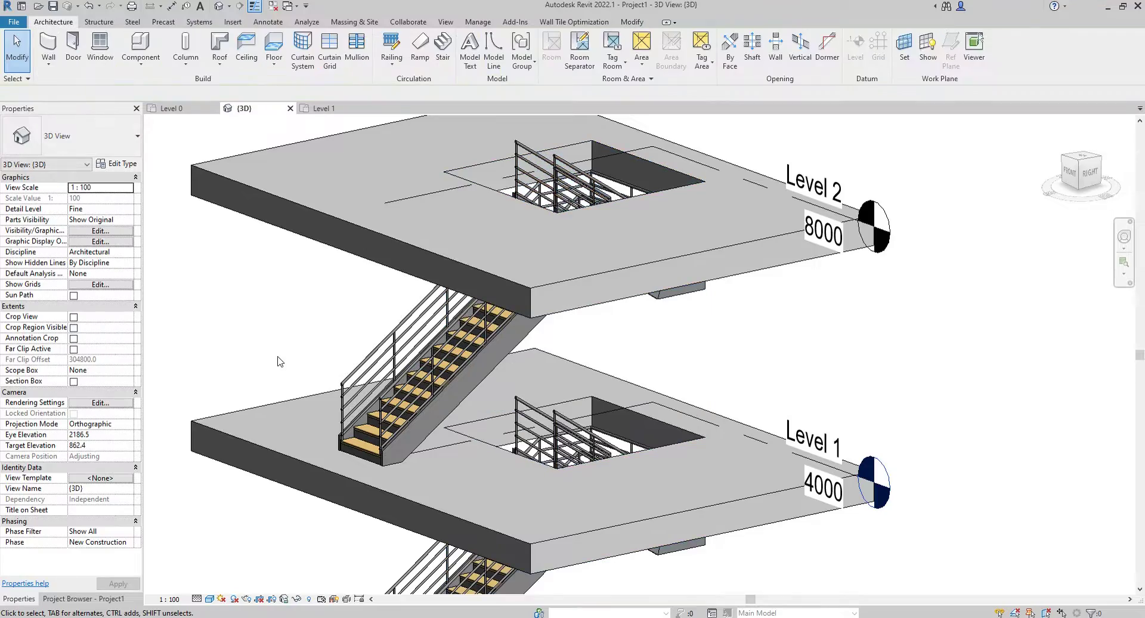
# - Inspect in 3D the floor openings around the stairs and the shaft's extent between Level 0 and Level 2
pyautogui.scroll(-3, 405, 293)
pyautogui.scroll(2, 588, 329)
pyautogui.keyDown('shift'); pyautogui.moveTo(603, 347); pyautogui.dragTo(629, 389, button='middle'); pyautogui.keyUp('shift')
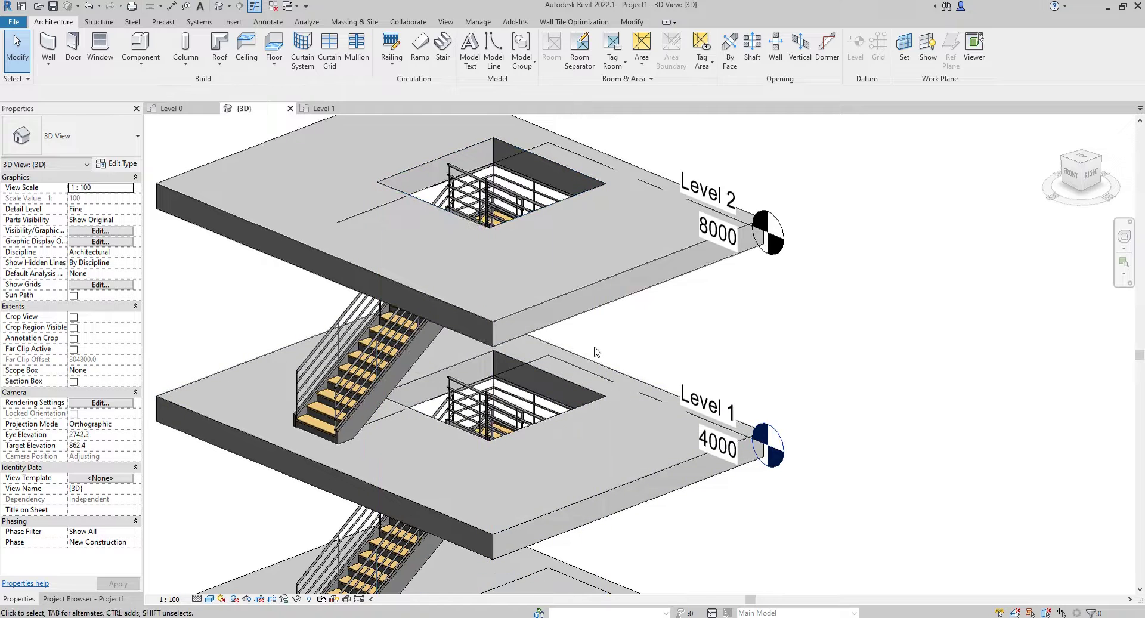
pyautogui.scroll(-2, 597, 352)
pyautogui.click(604, 508)
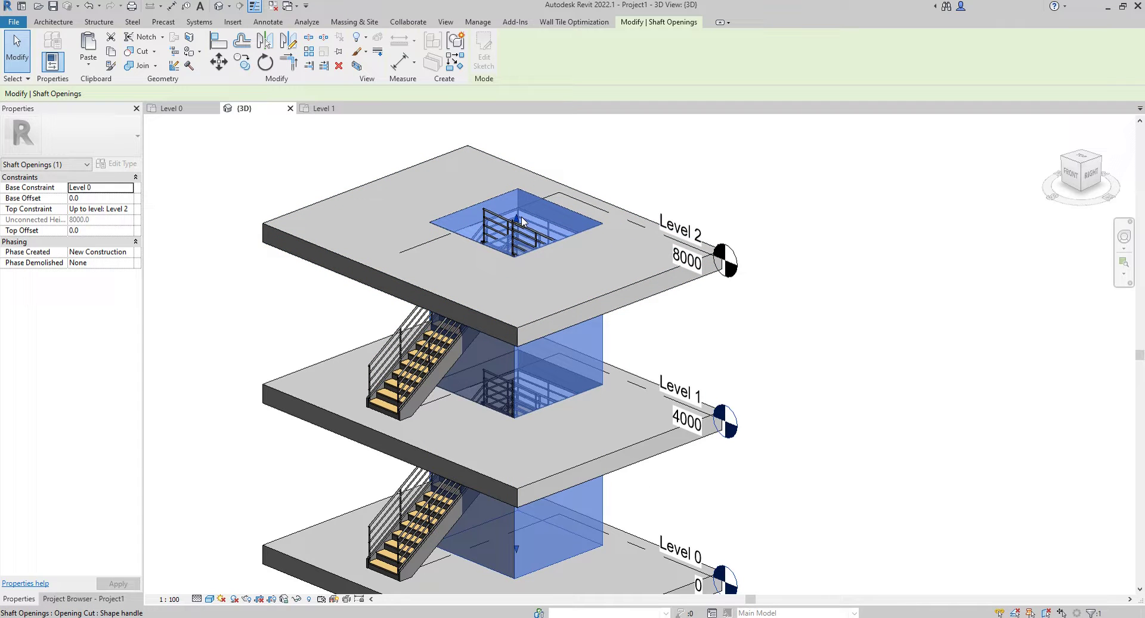
pyautogui.moveTo(626, 221); pyautogui.dragTo(647, 281, button='middle')
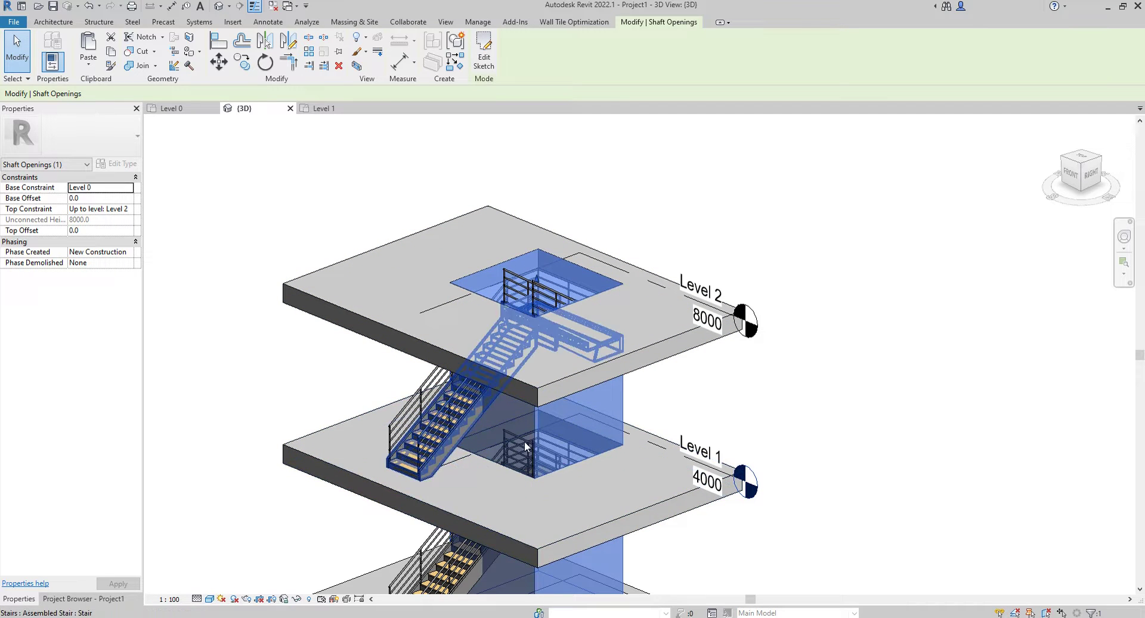
pyautogui.moveTo(525, 444); pyautogui.dragTo(528, 409, button='middle')
pyautogui.moveTo(662, 451); pyautogui.dragTo(700, 373, button='middle')
pyautogui.click(739, 334)
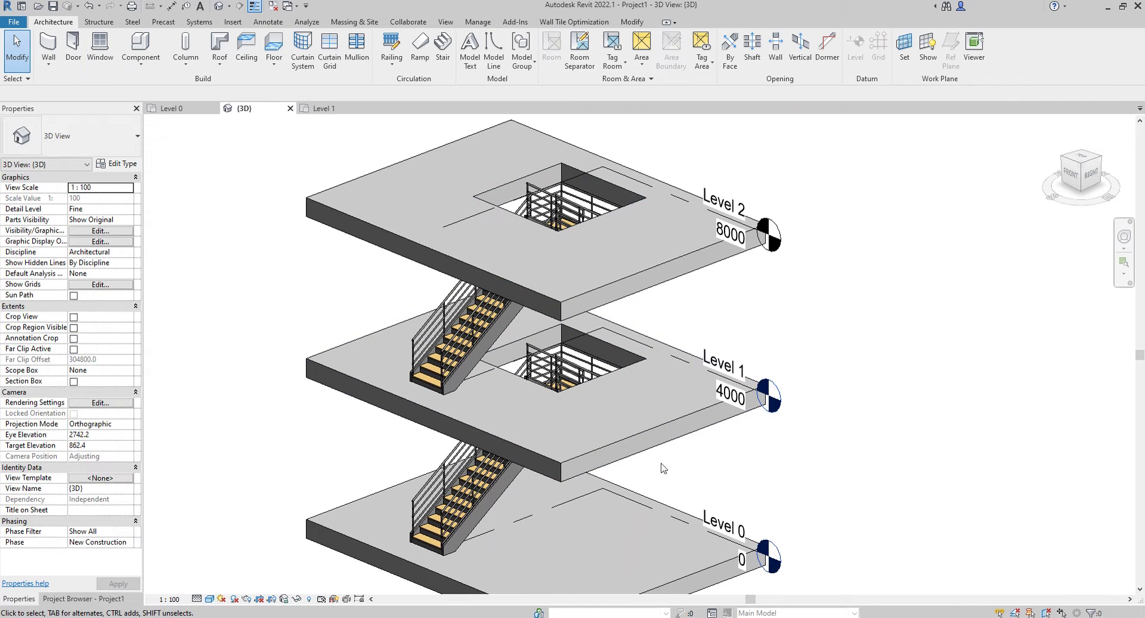